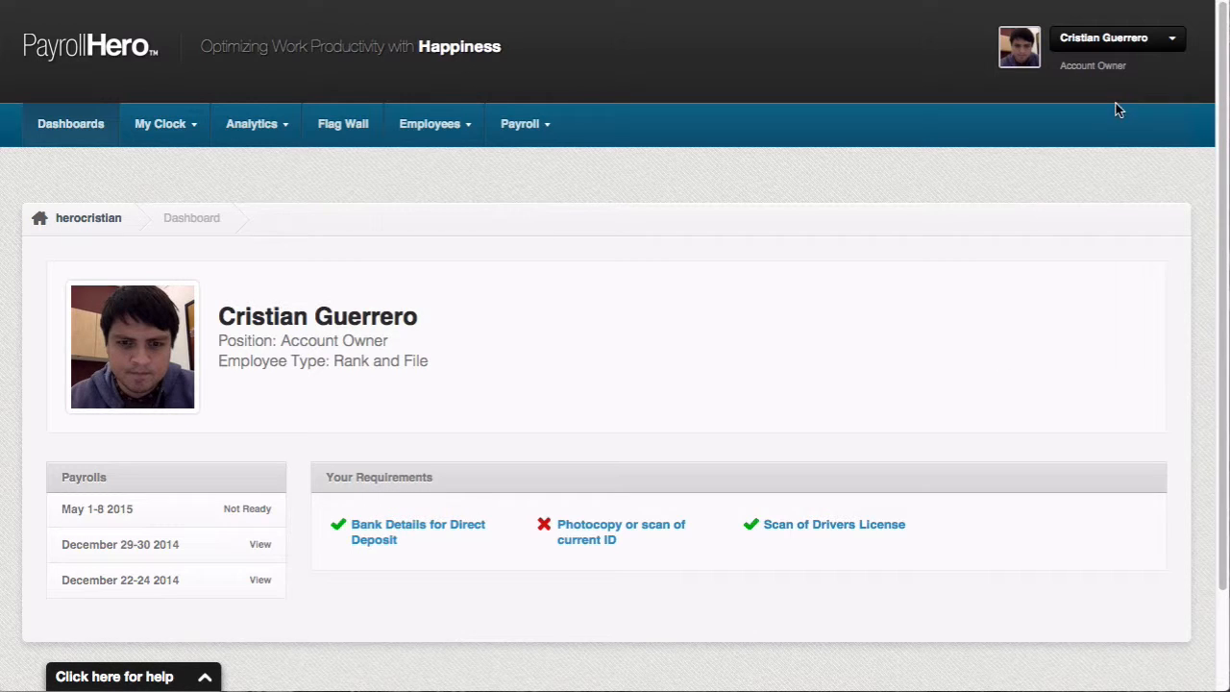
- Open the Payment Templates page in the account's setup settings
click(1145, 46)
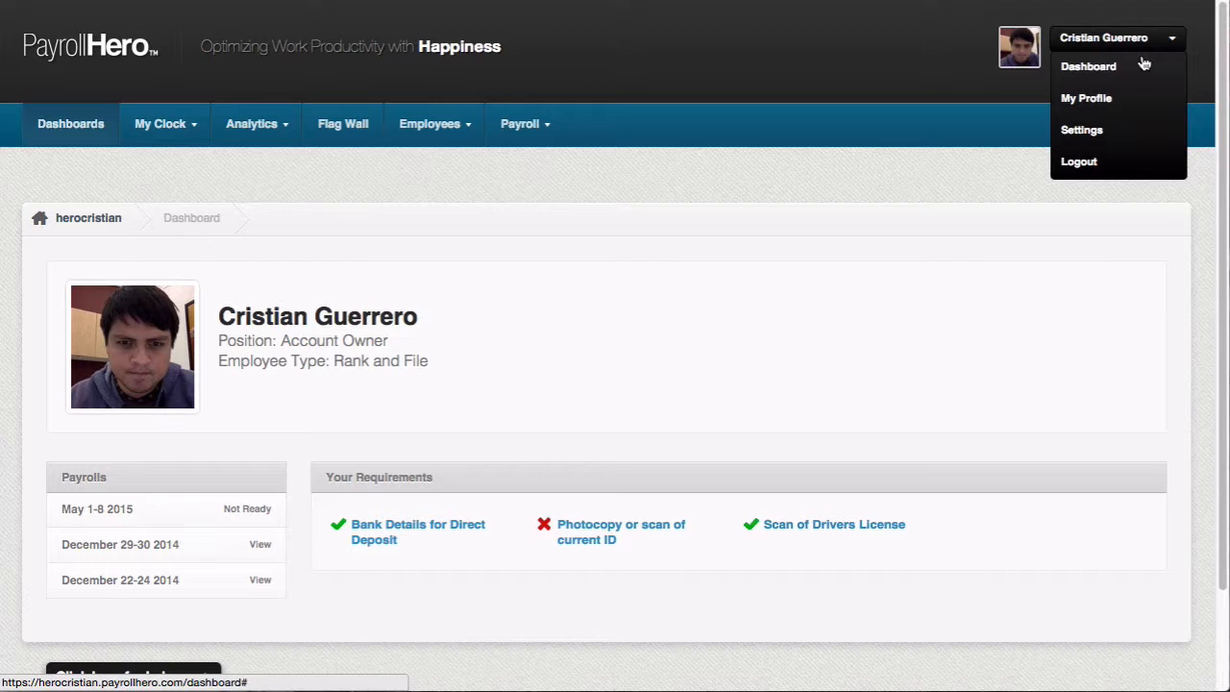
click(1111, 145)
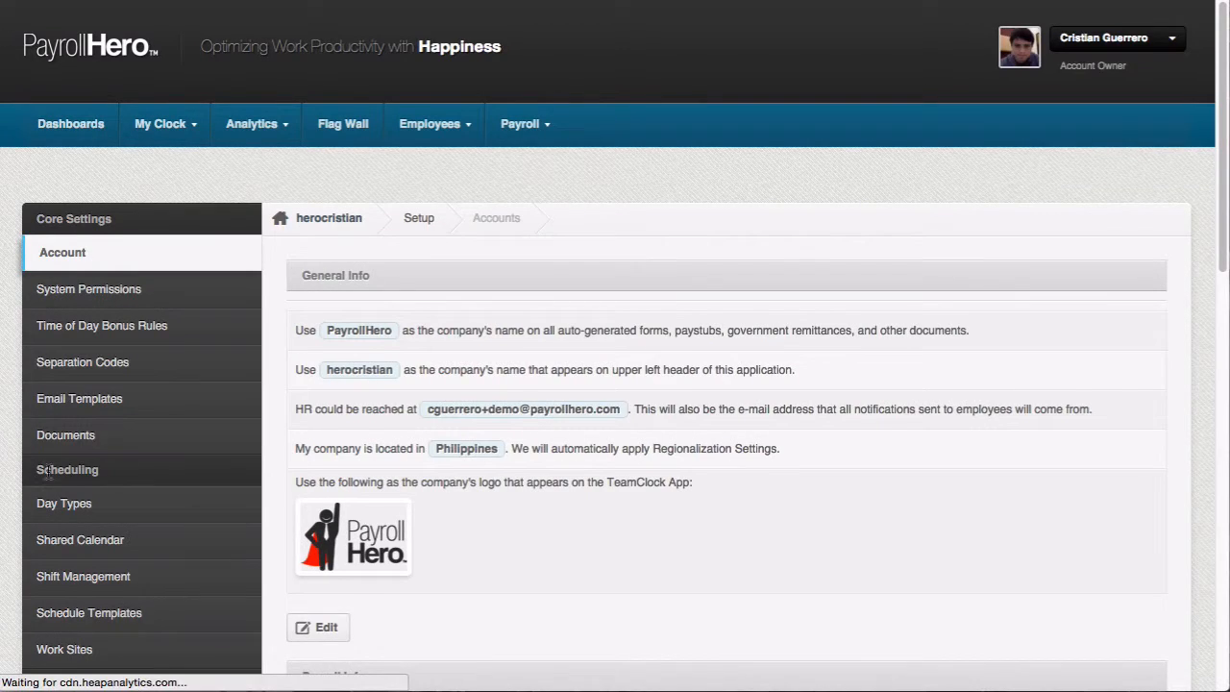
scroll(125, 472, down, 3)
scroll(123, 473, down, 6)
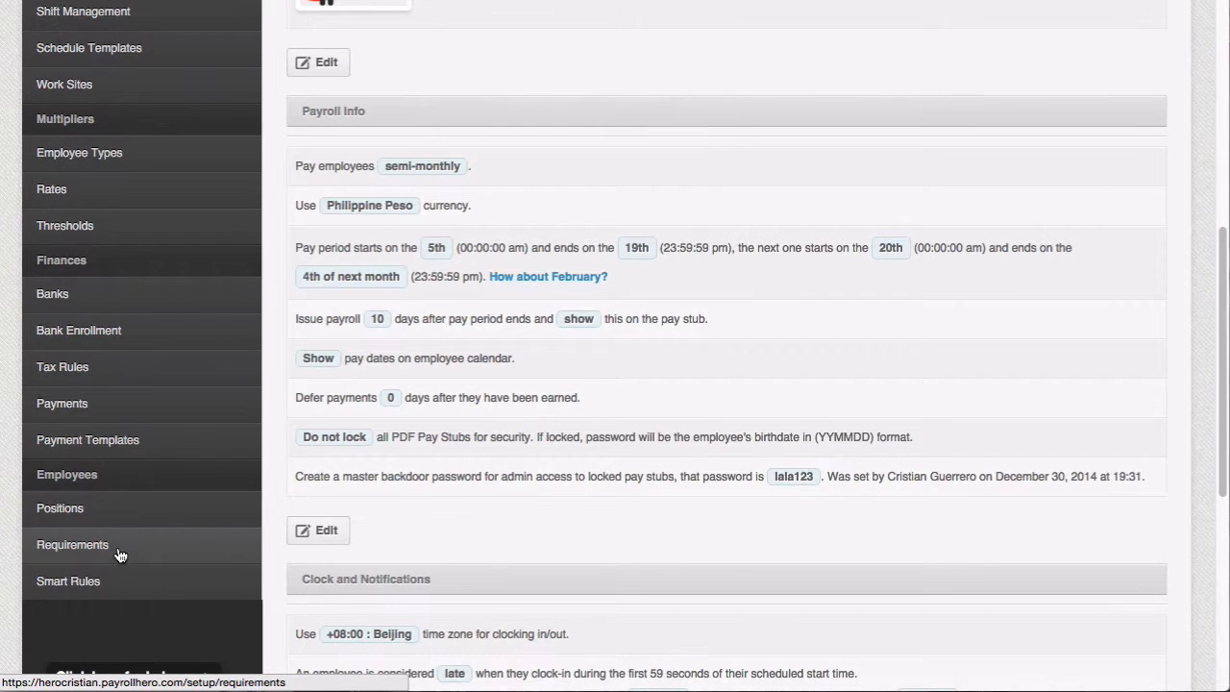
click(137, 439)
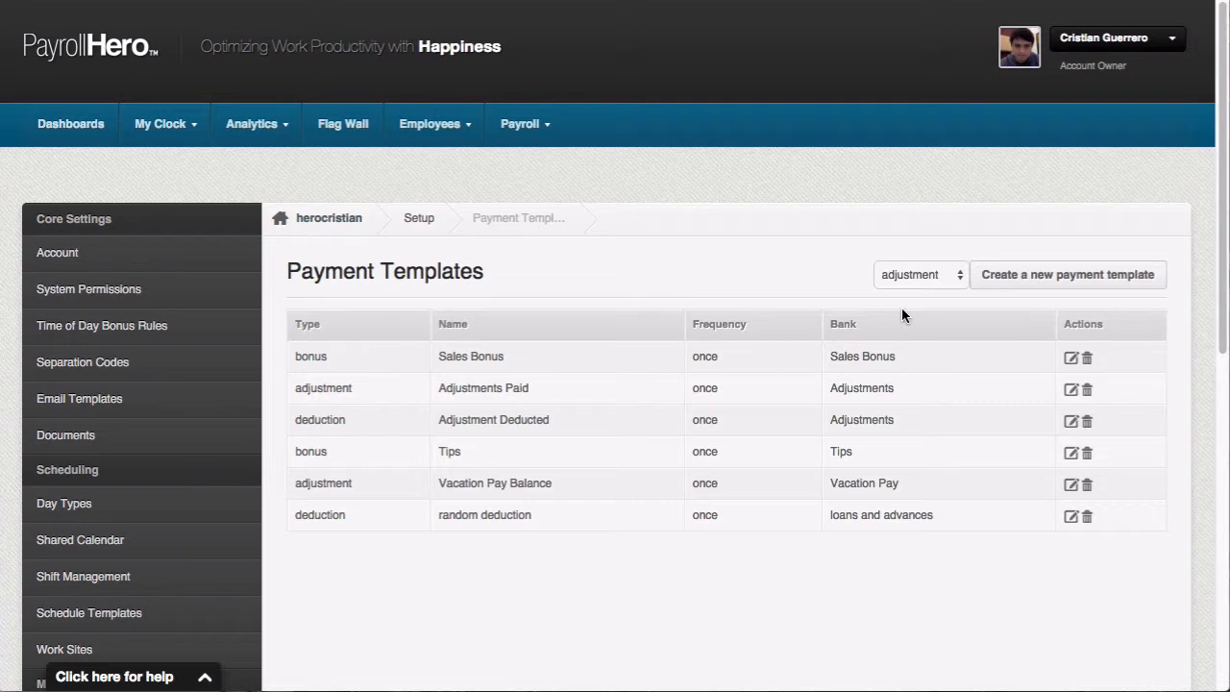
- Start a new payment template of the adjustment type
click(939, 276)
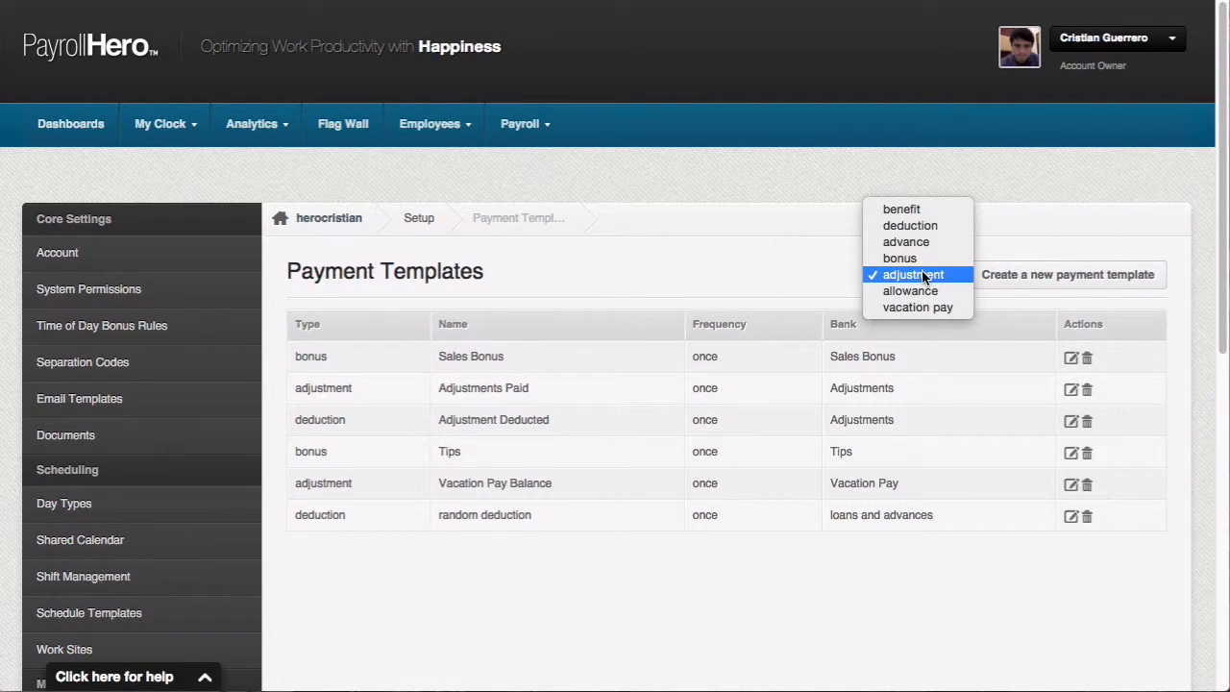
click(941, 277)
click(1036, 279)
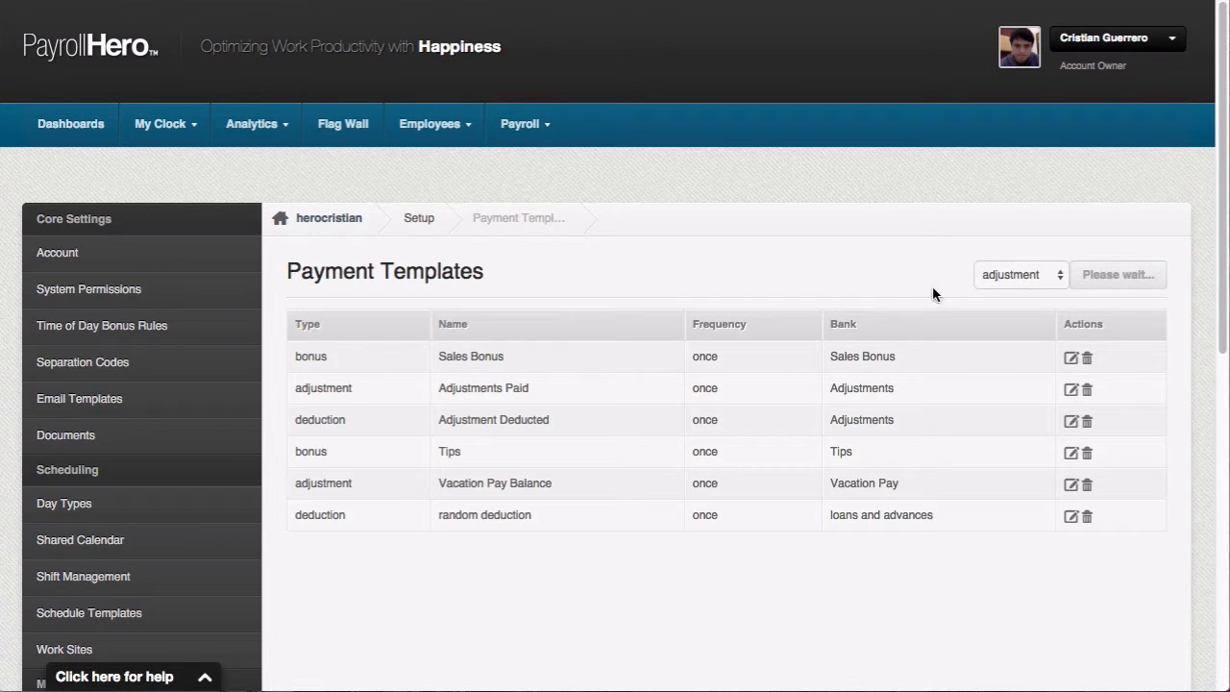
- Set the template to credit a specific amount to an employee, paid once starting on a date
scroll(663, 293, down, 2)
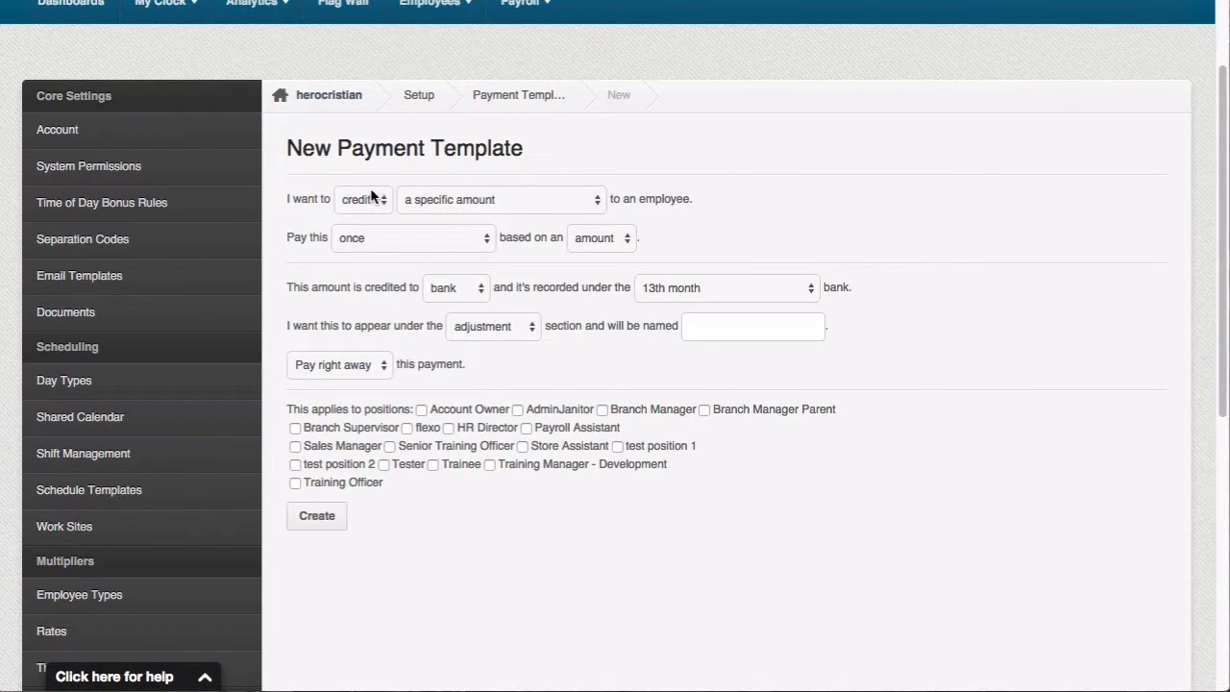
click(372, 202)
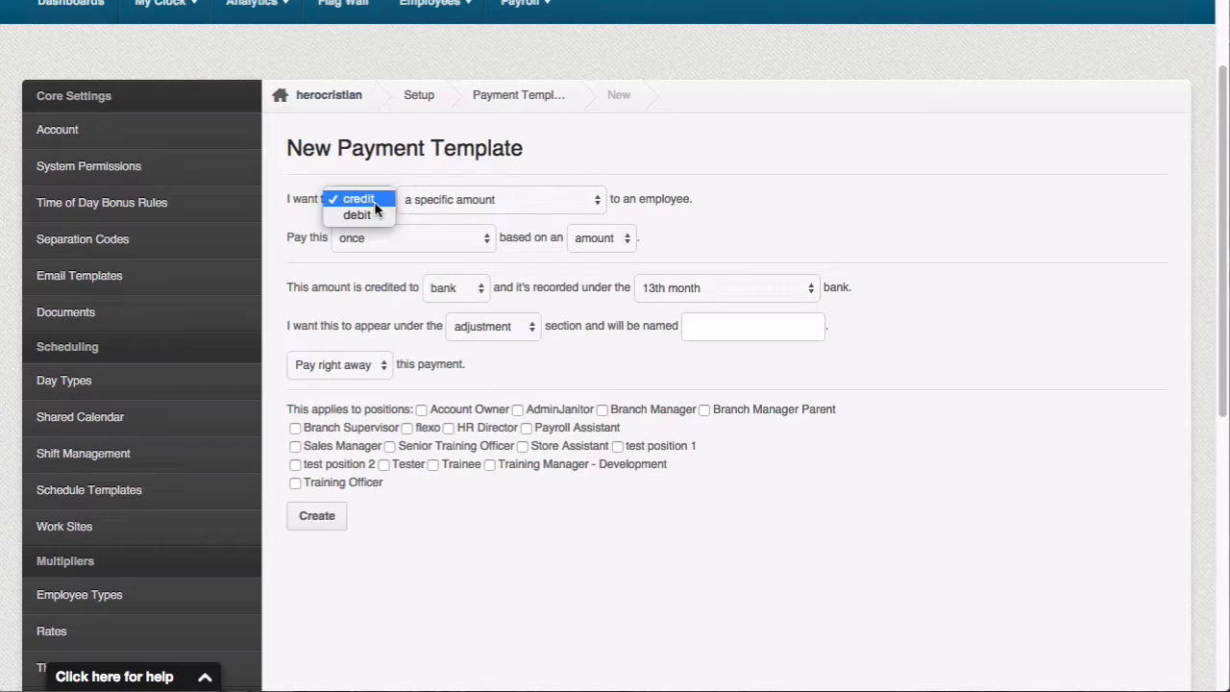
click(375, 202)
click(466, 208)
click(473, 204)
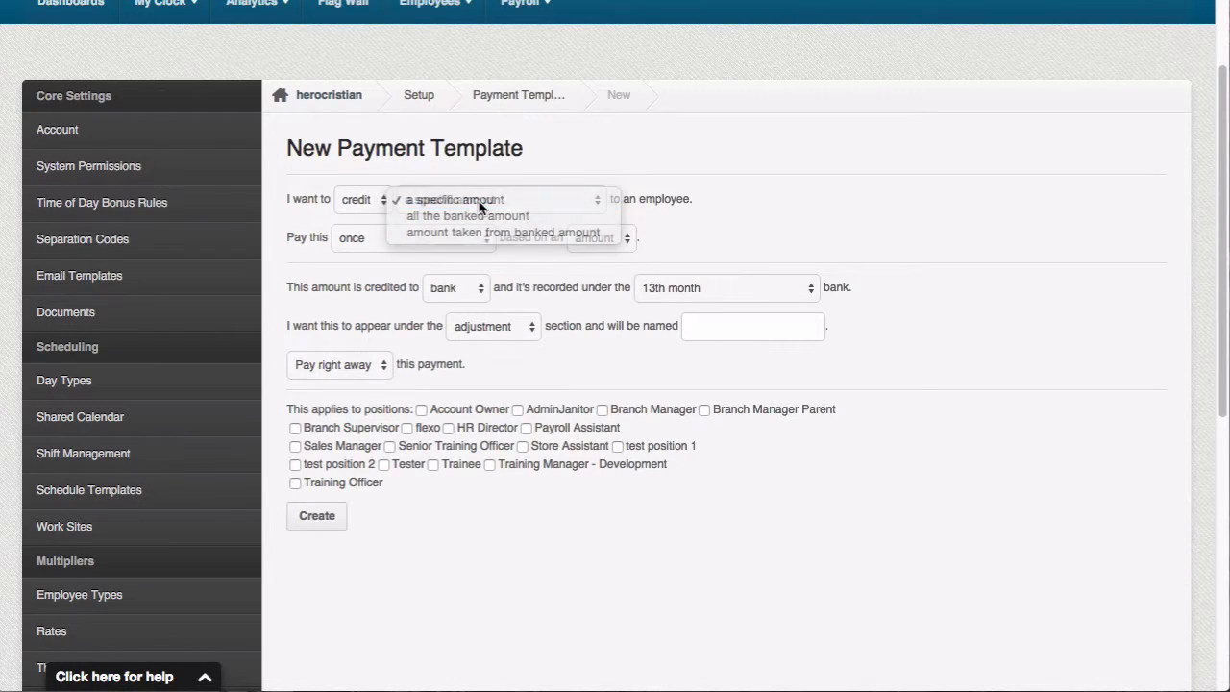
click(362, 247)
click(358, 239)
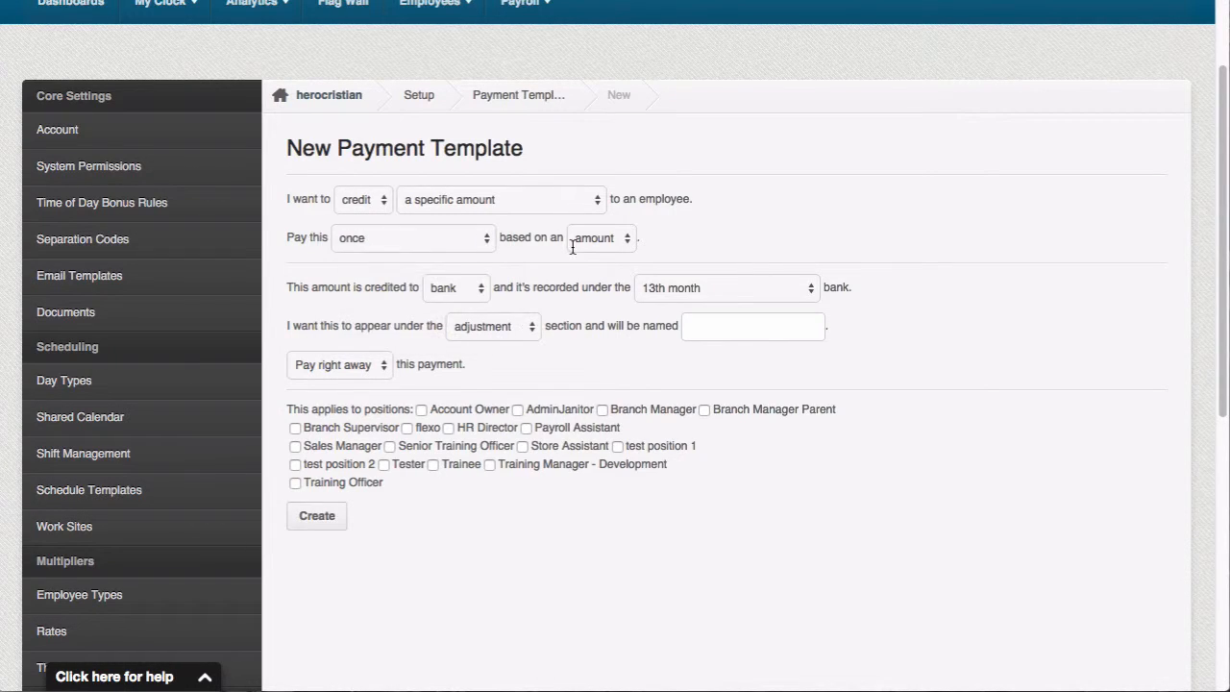
click(591, 243)
click(617, 256)
- Credit the amount to gross and record it under the Service Charge bank
click(448, 291)
click(468, 303)
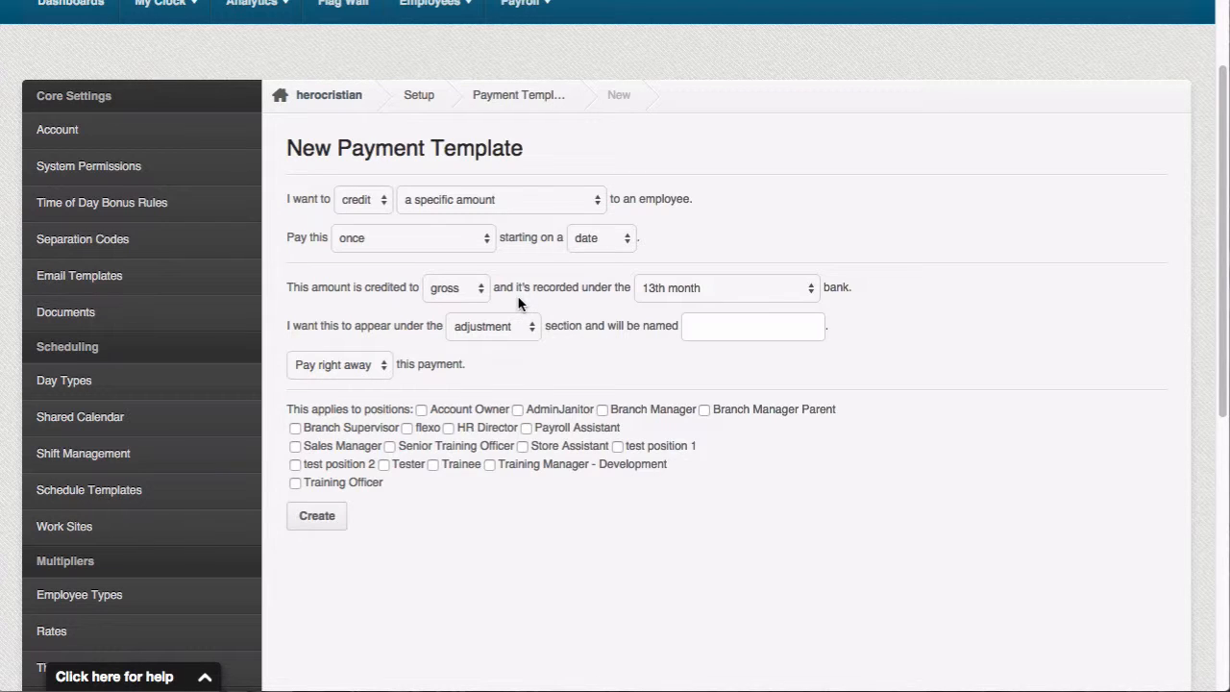
click(733, 296)
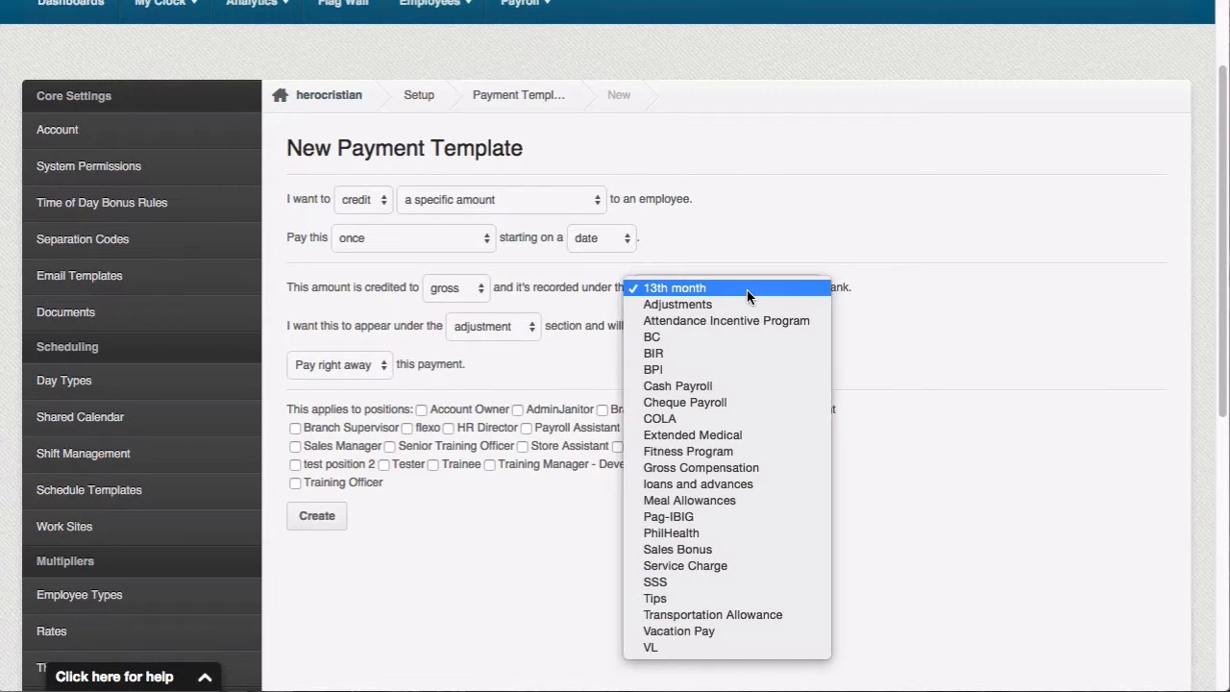
click(750, 565)
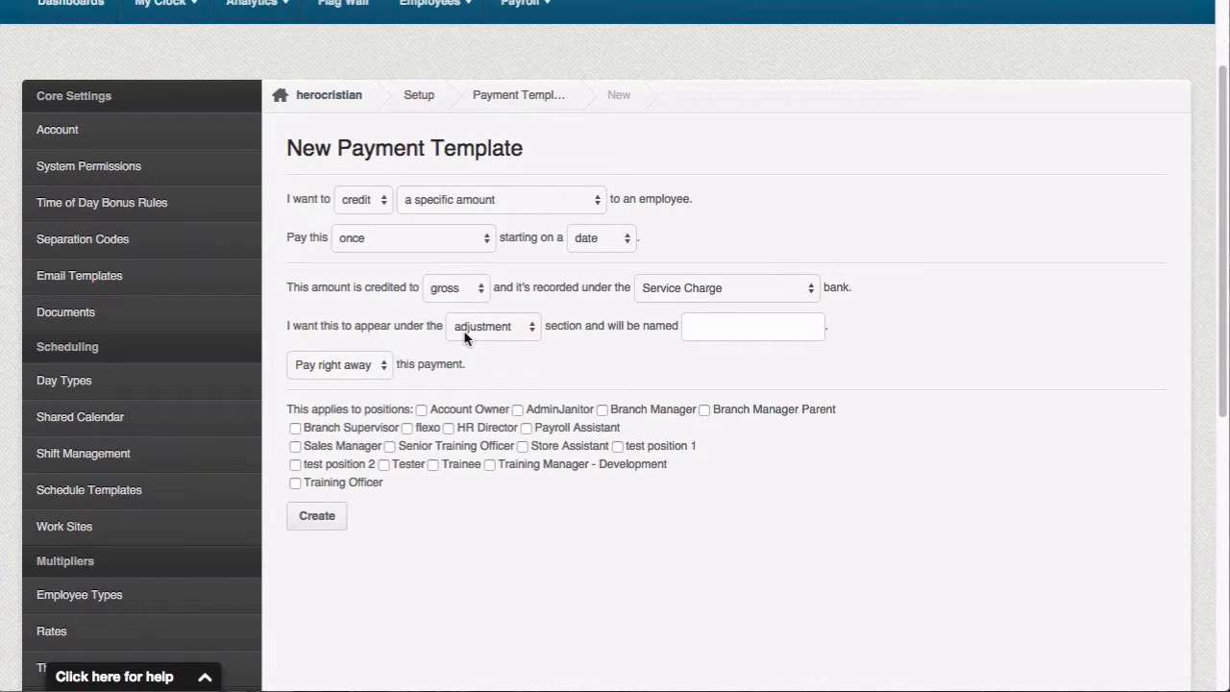
- Name the adjustment "Service Charge" and keep its payment timing at Pay right away
click(745, 334)
text(Service)
key(Down)
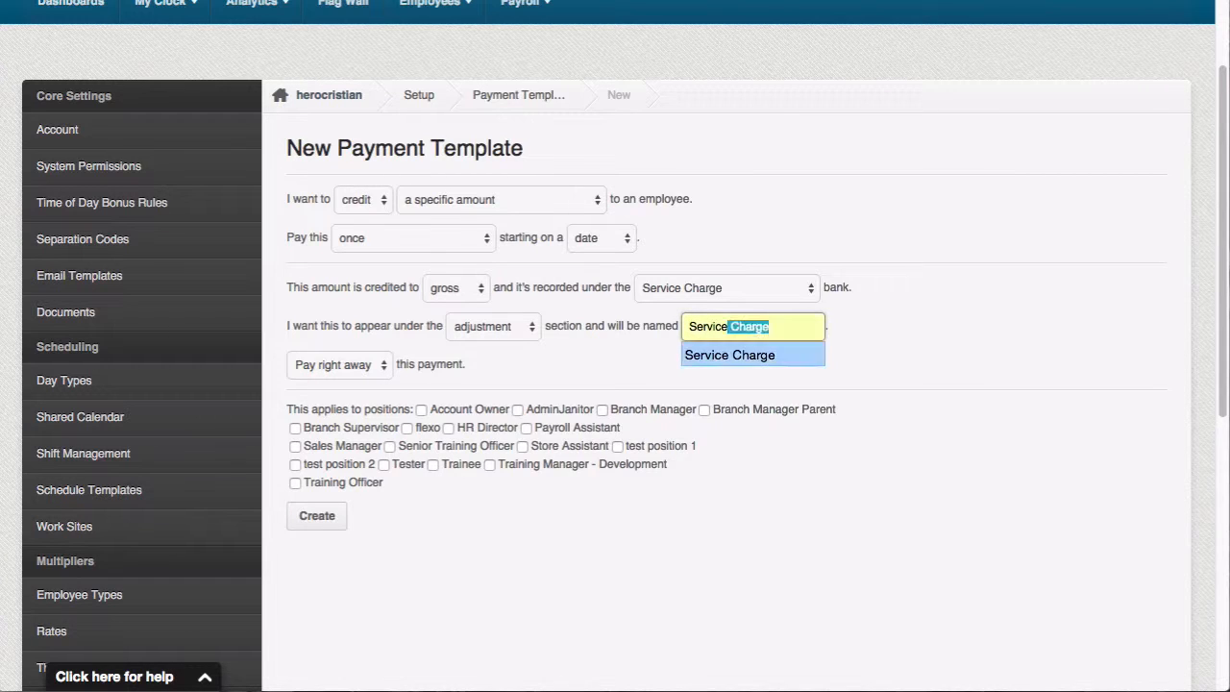
key(Return)
click(338, 365)
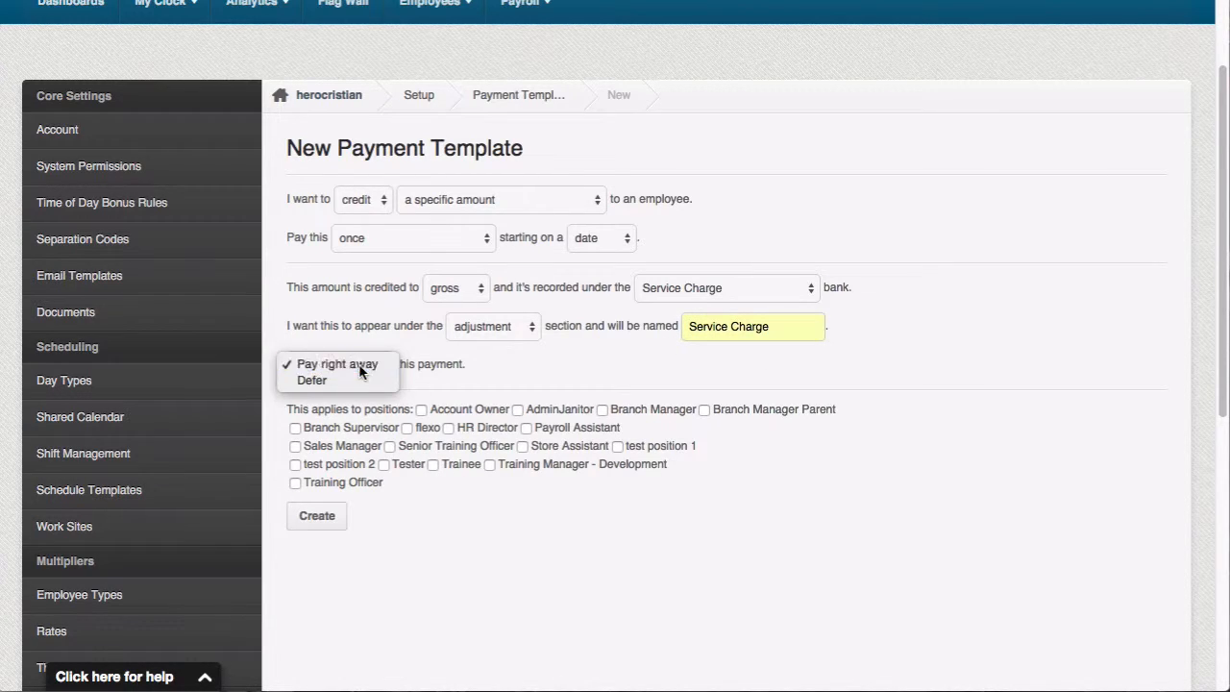
click(346, 364)
- Apply the Service Charge template to every listed position, from Account Owner to Training Officer, and create it
scroll(435, 377, down, 2)
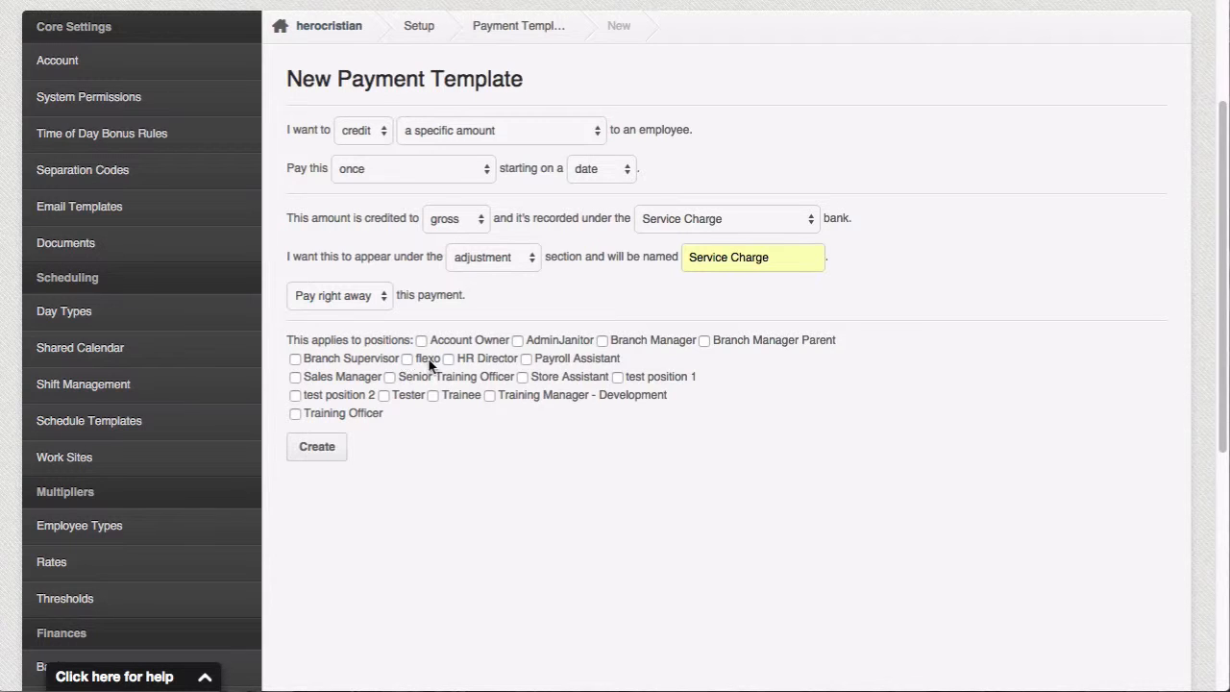
click(451, 344)
click(518, 340)
click(690, 344)
click(715, 342)
click(348, 361)
click(430, 360)
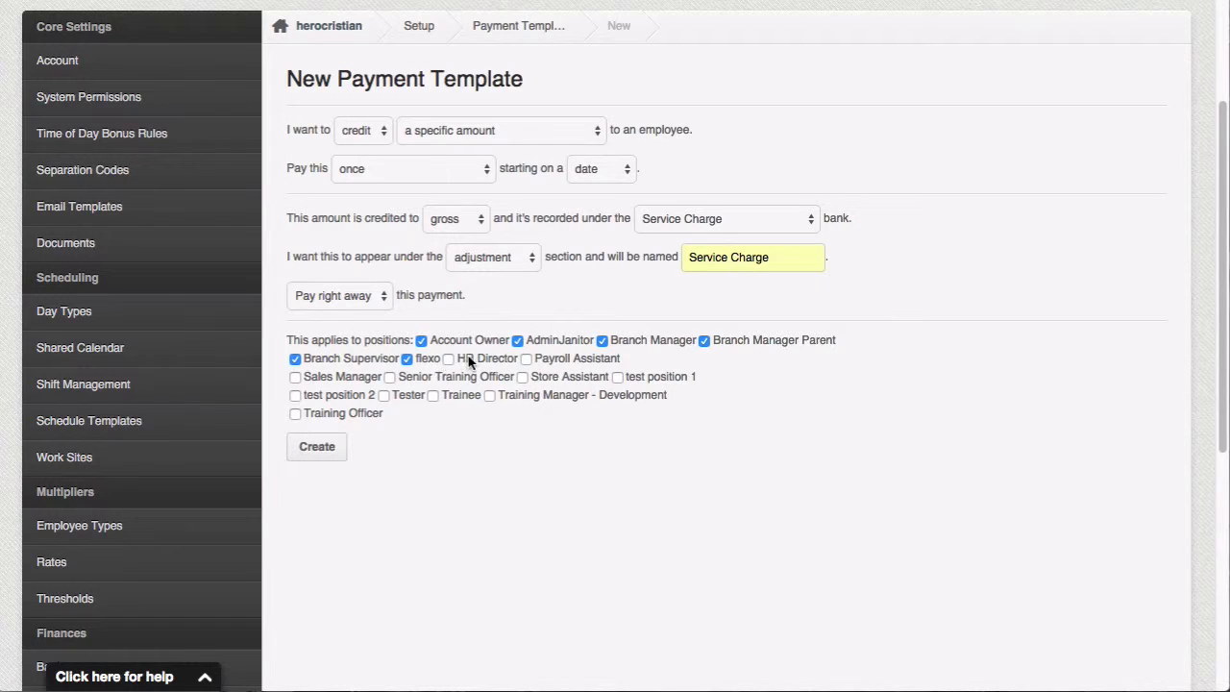
click(471, 360)
click(598, 361)
click(371, 380)
click(449, 379)
click(572, 381)
click(663, 381)
click(361, 403)
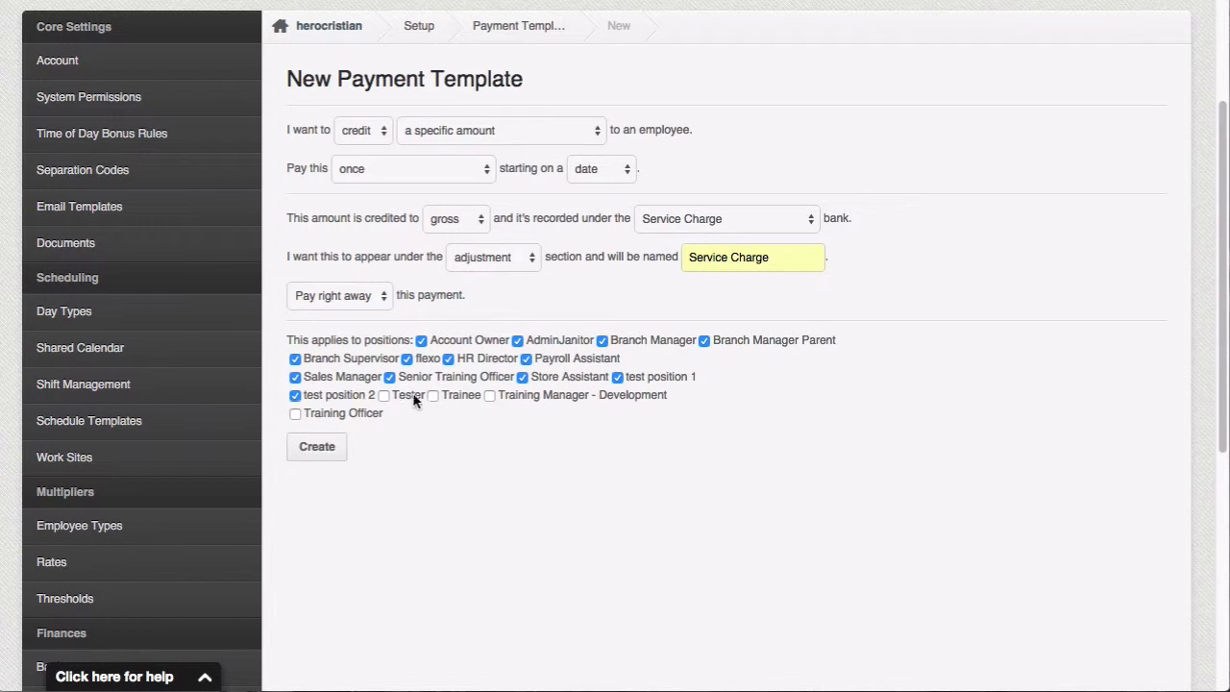
click(418, 402)
click(468, 407)
click(531, 405)
click(363, 416)
click(803, 263)
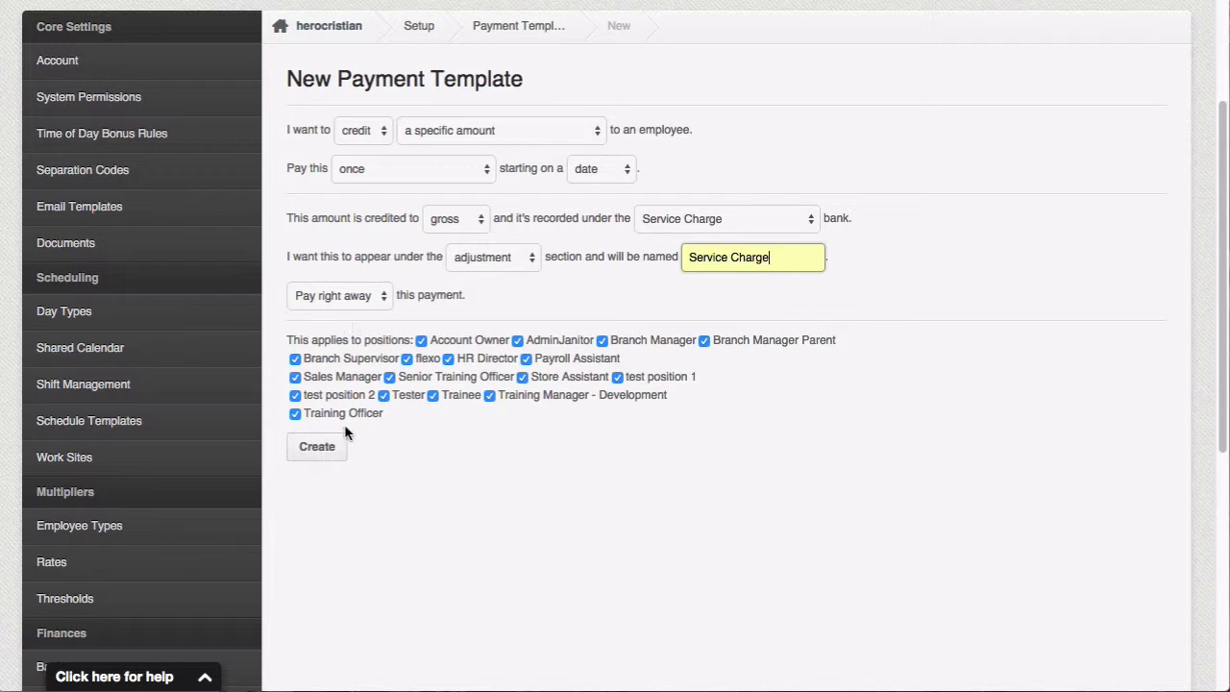
click(327, 457)
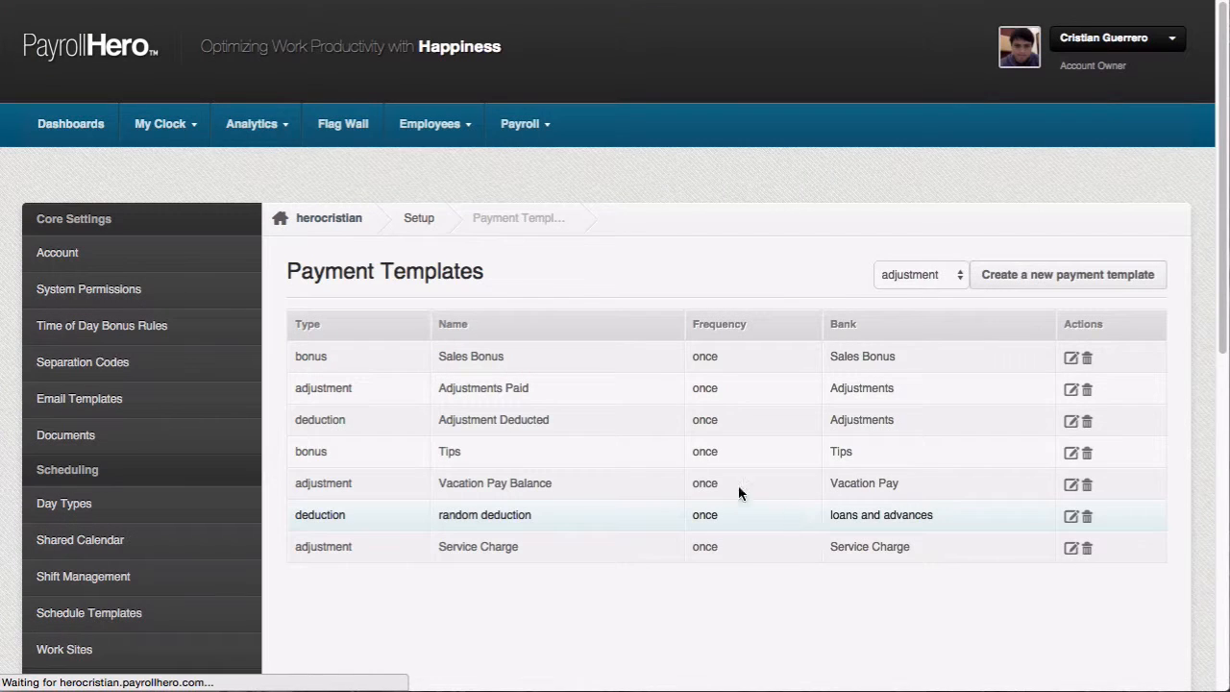
- Open the employees' Multi Insert Tool and choose Payment Create as the type of mass update
click(420, 130)
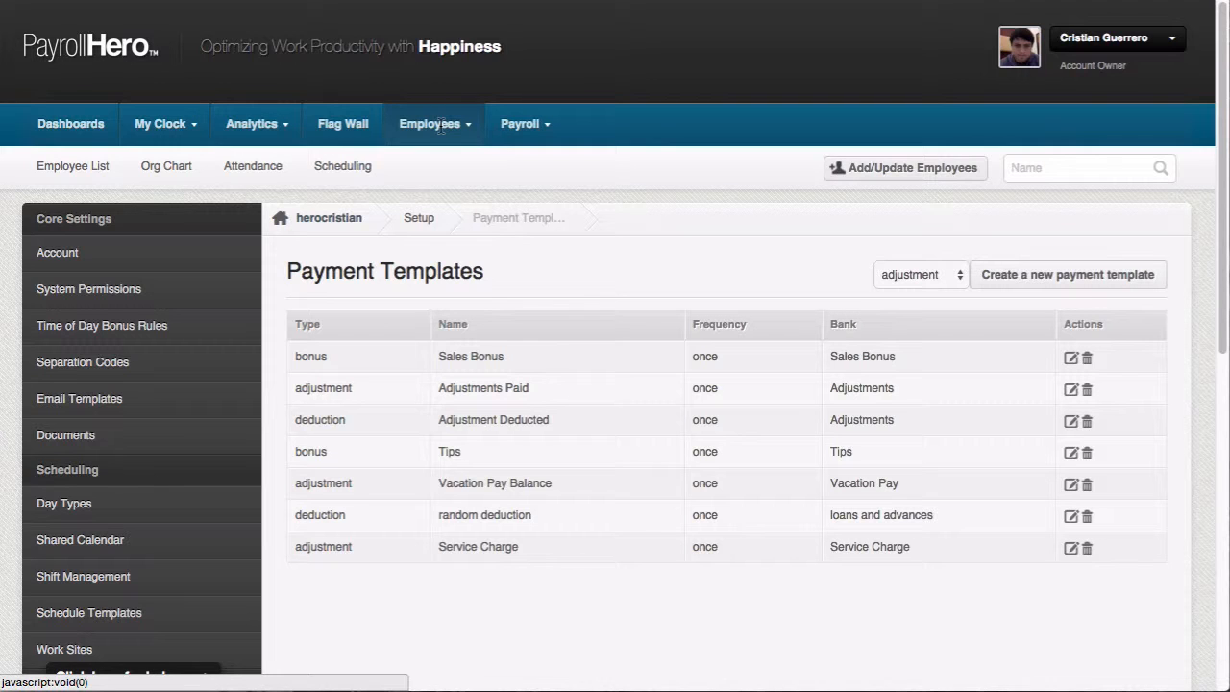
click(913, 169)
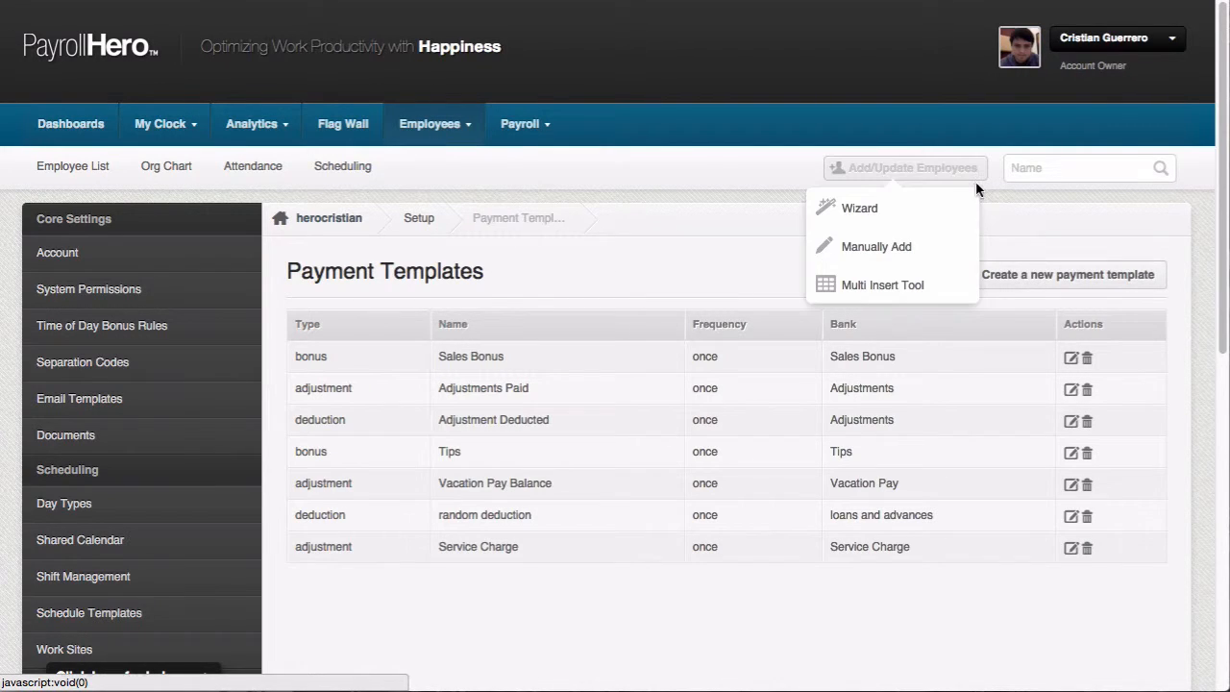
click(867, 288)
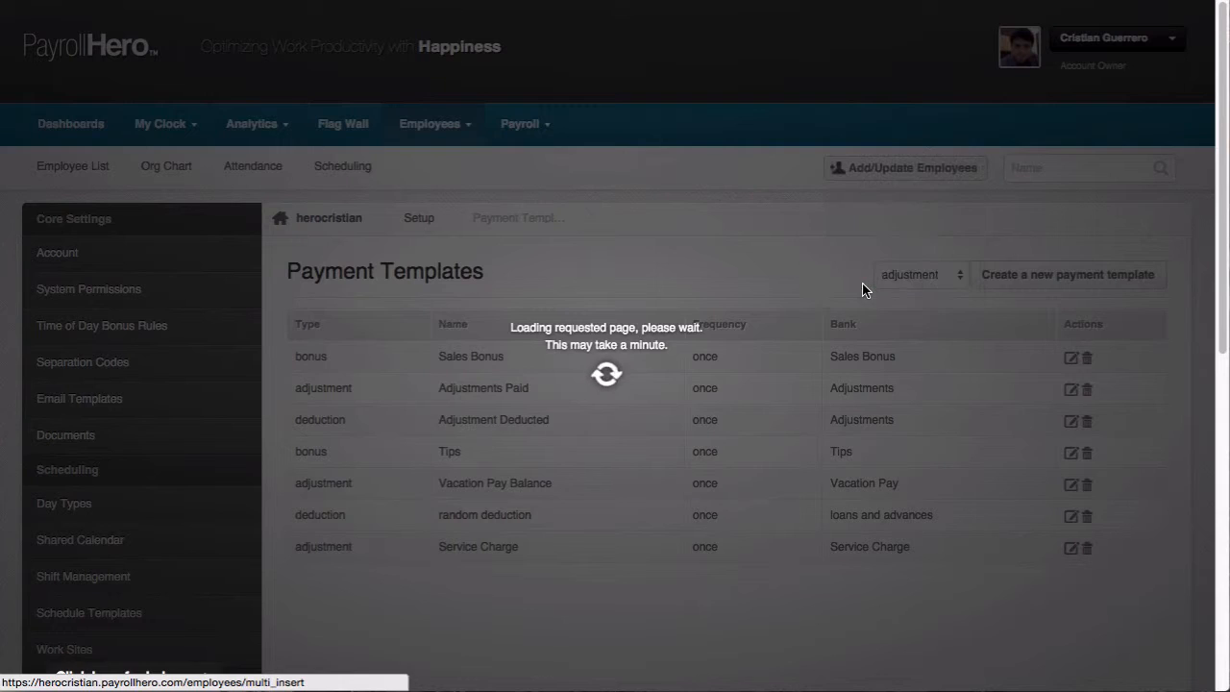
scroll(497, 349, down, 3)
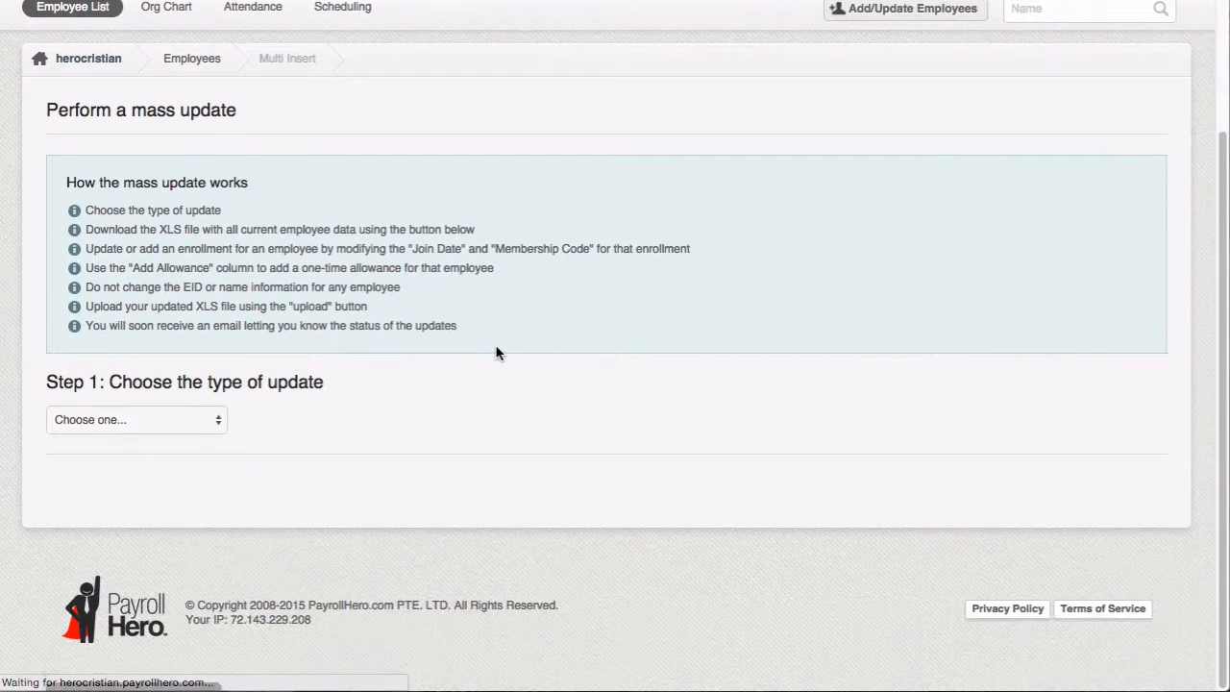
click(196, 426)
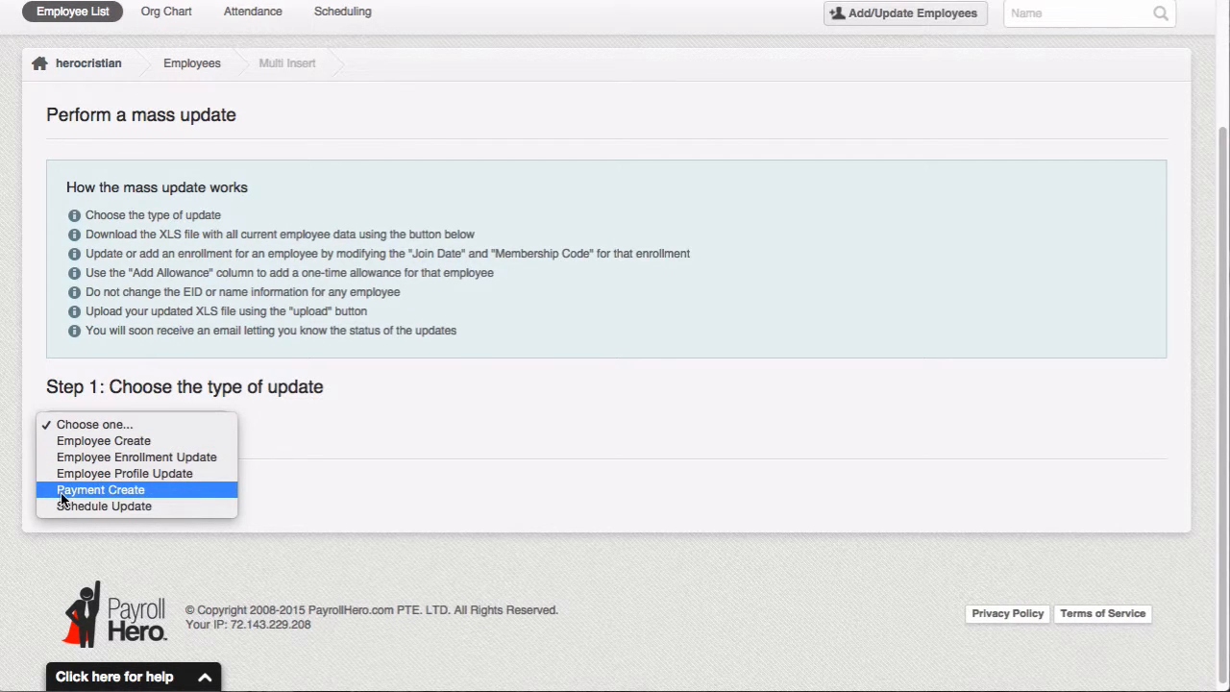
click(180, 495)
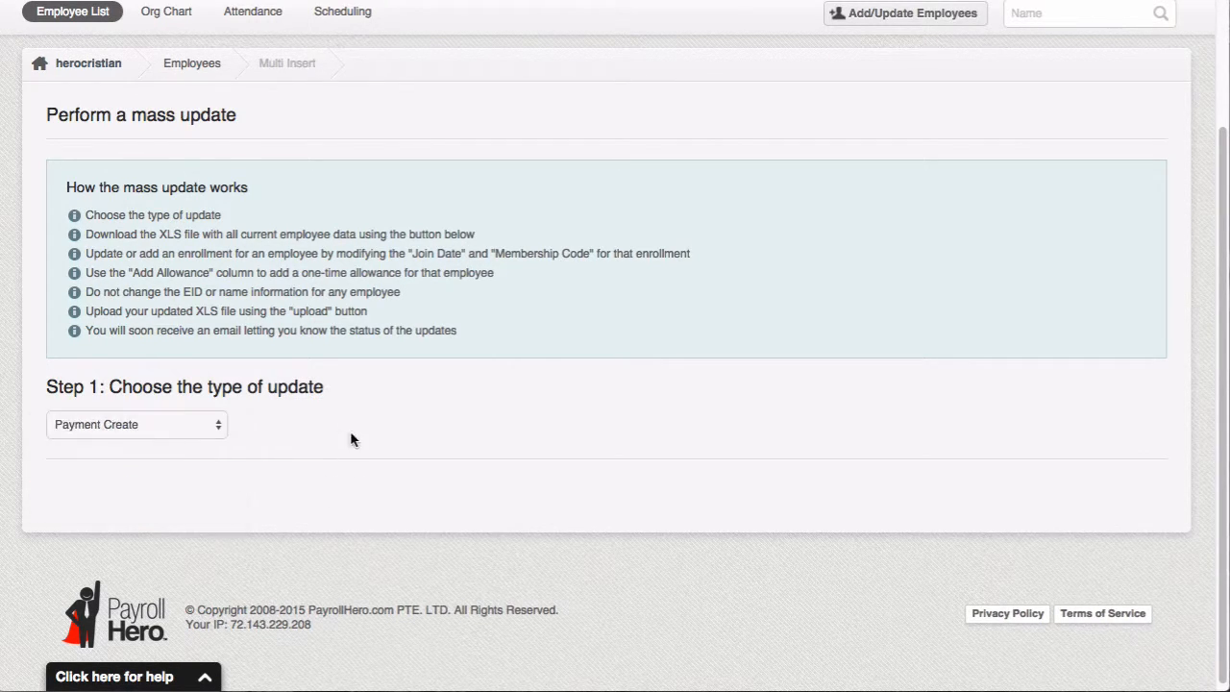
- Download the update file for the Service Charge template
scroll(352, 423, down, 3)
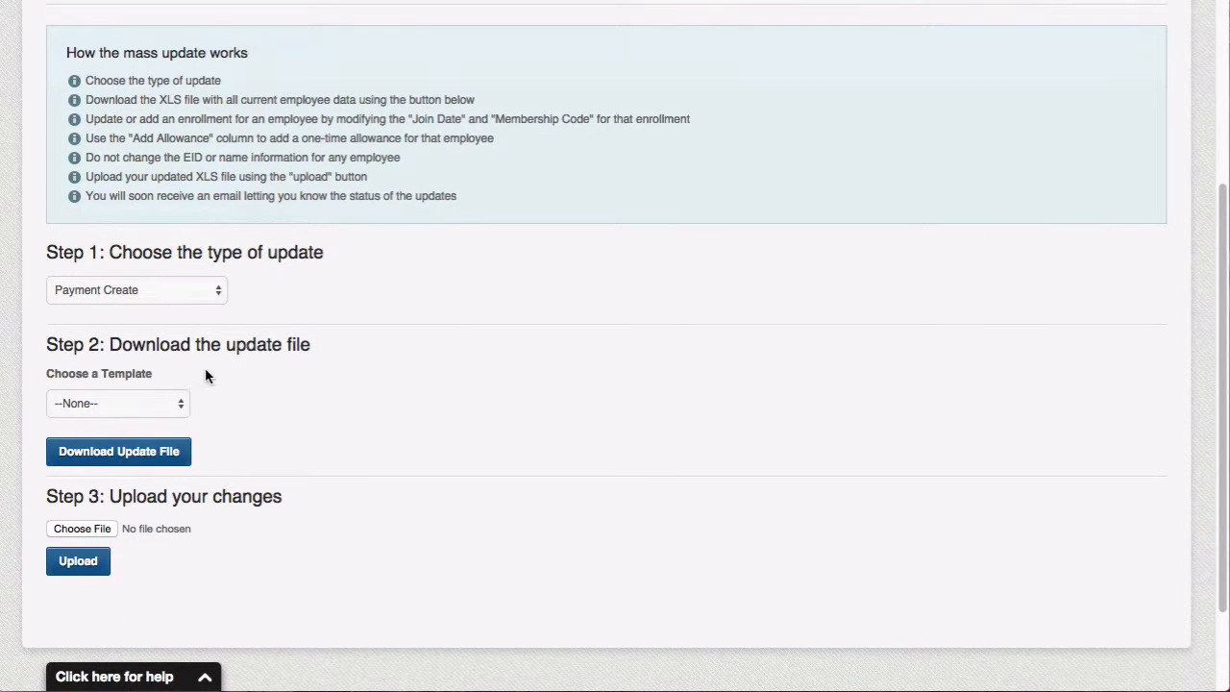
click(166, 398)
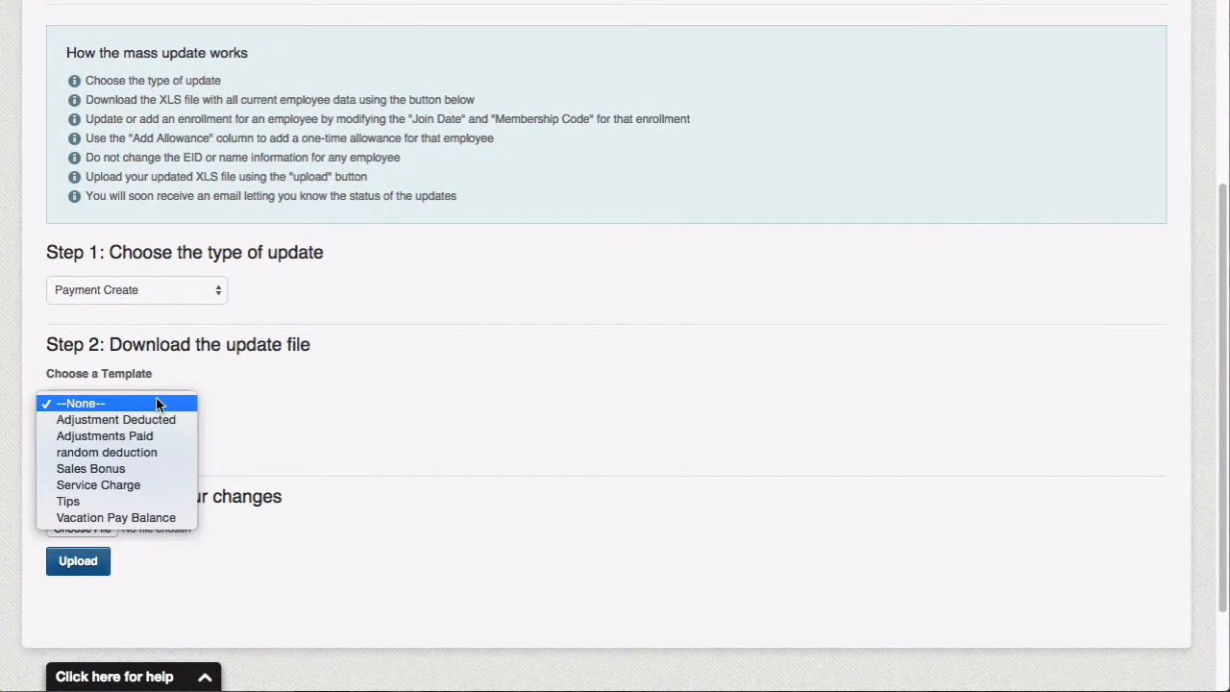
click(128, 488)
scroll(310, 411, down, 1)
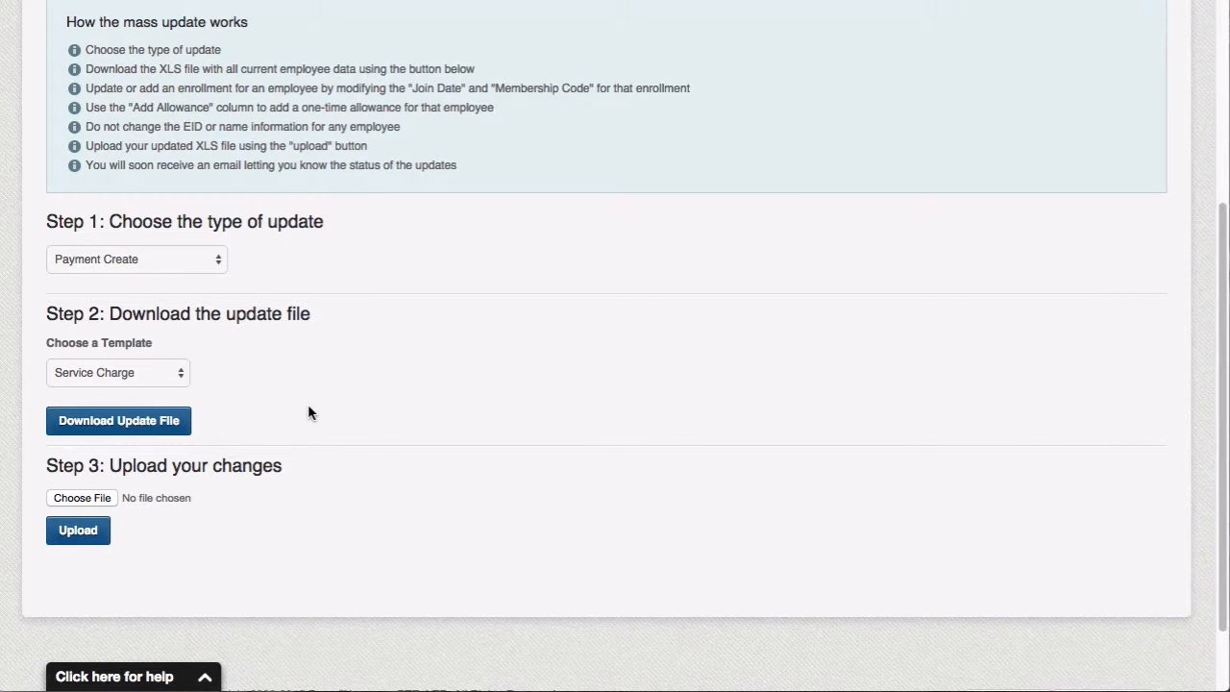
click(149, 427)
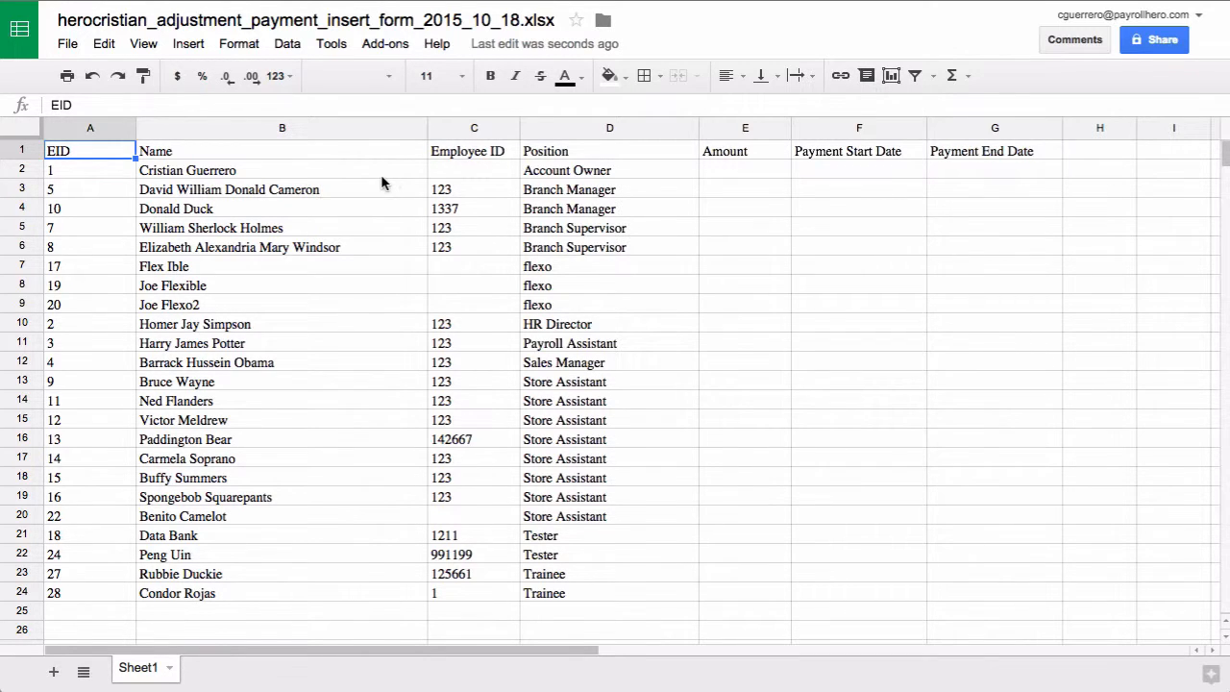
- Enter the amounts 1000, 200 and 150 in cells E2 to E4 for the first three employees
click(735, 178)
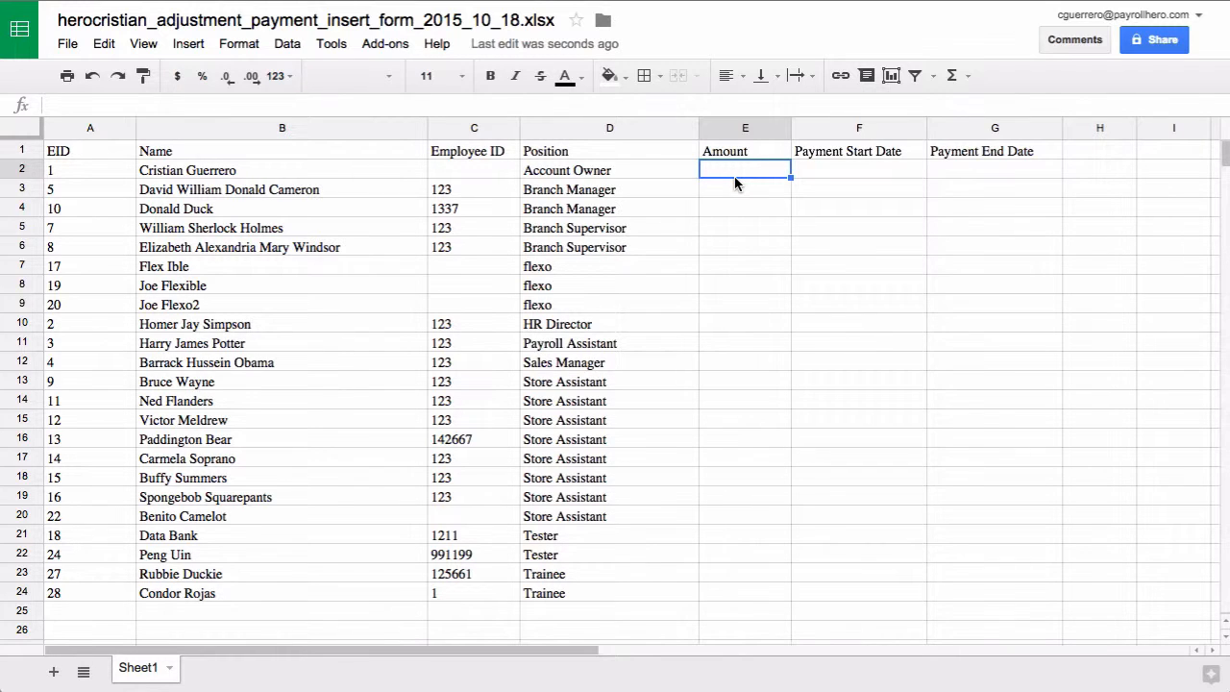
text(1000)
click(734, 195)
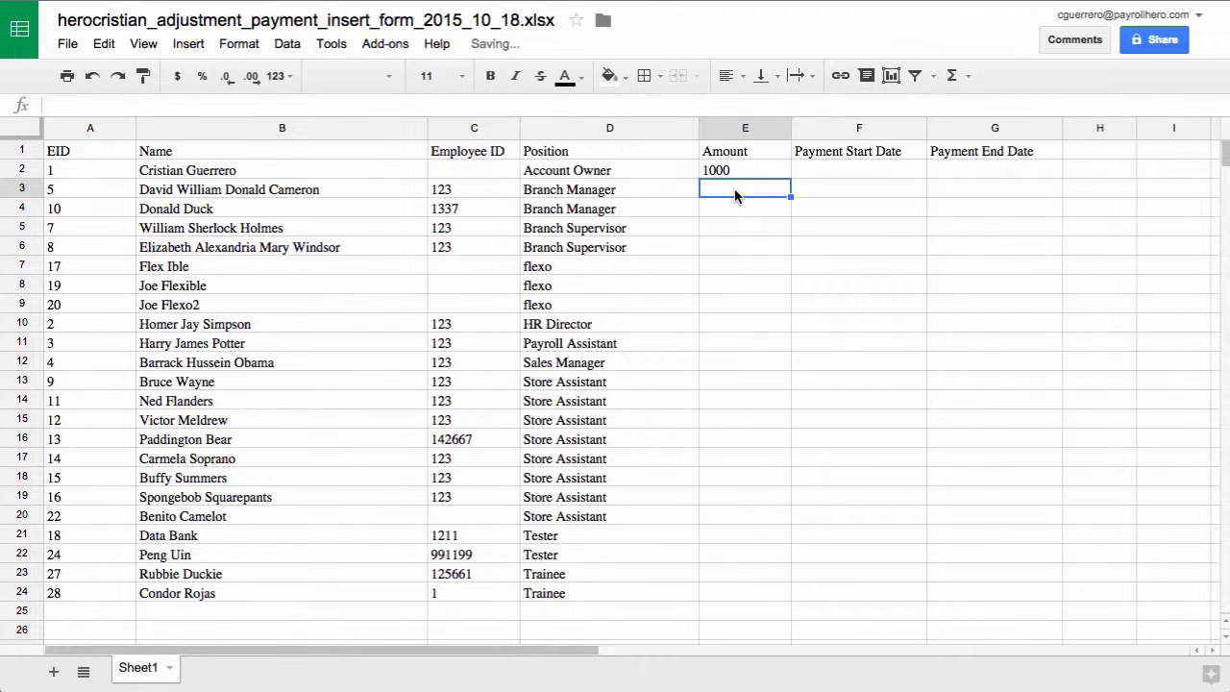
text(200)
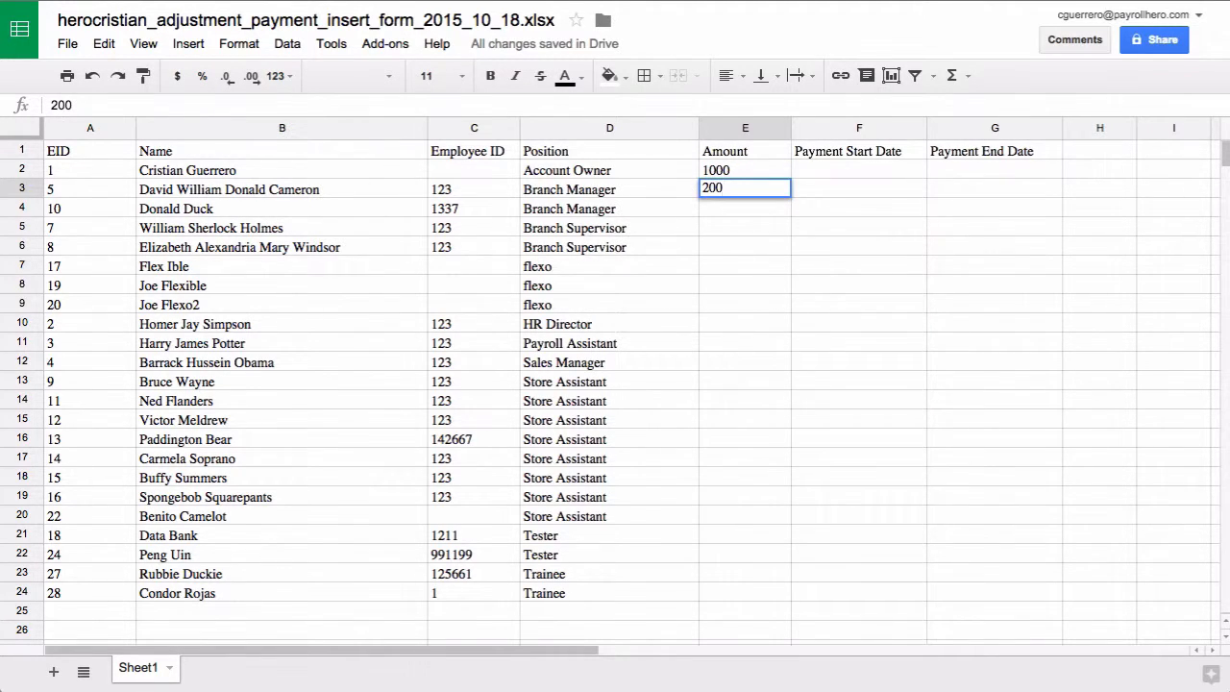
key(Return)
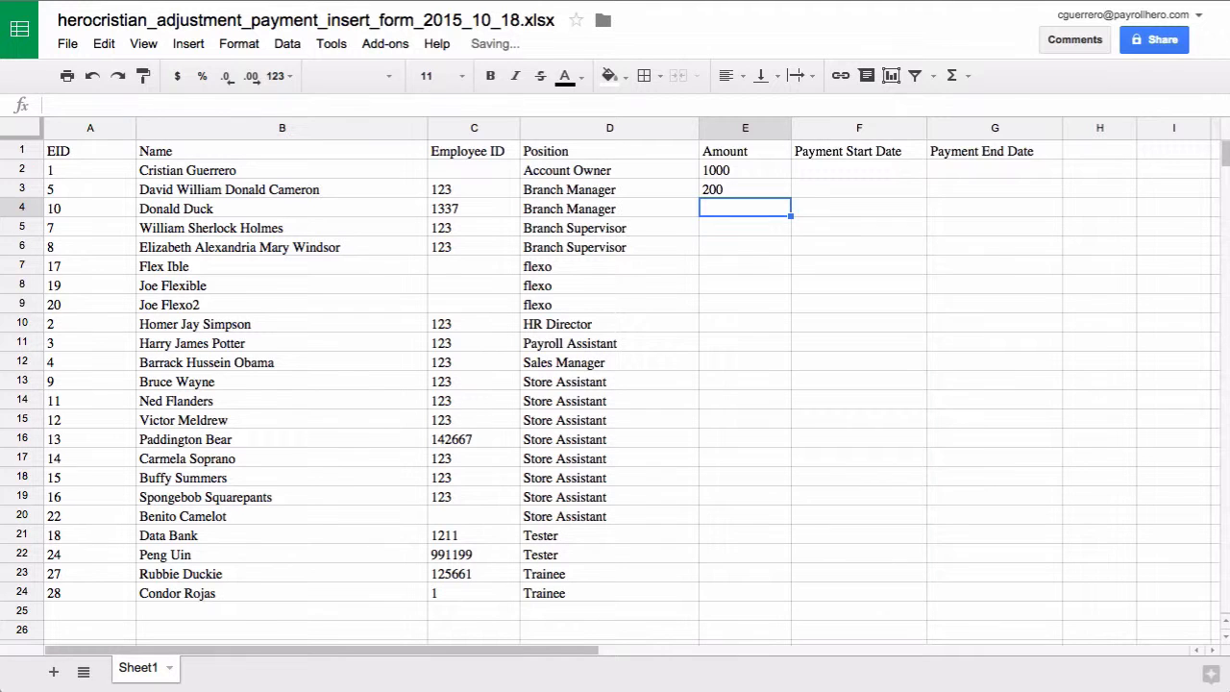
text(150)
key(Return)
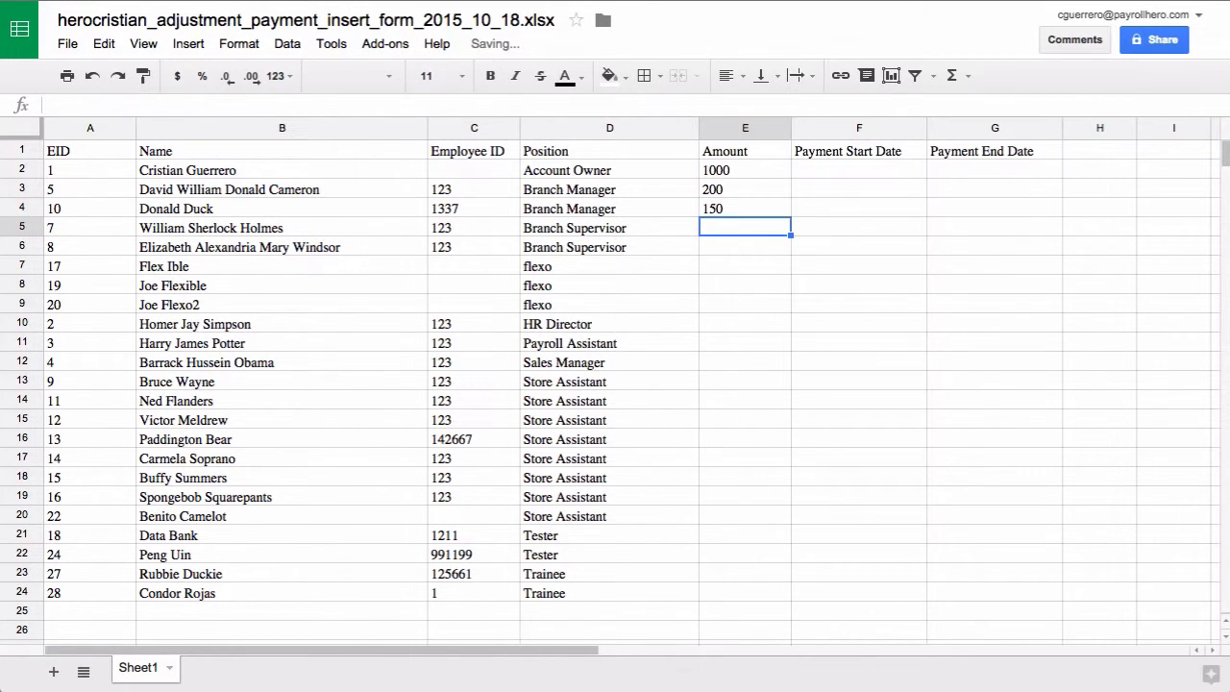
- Enter the amount 2000 in cell E5 and 100 in cell E10
text(2000)
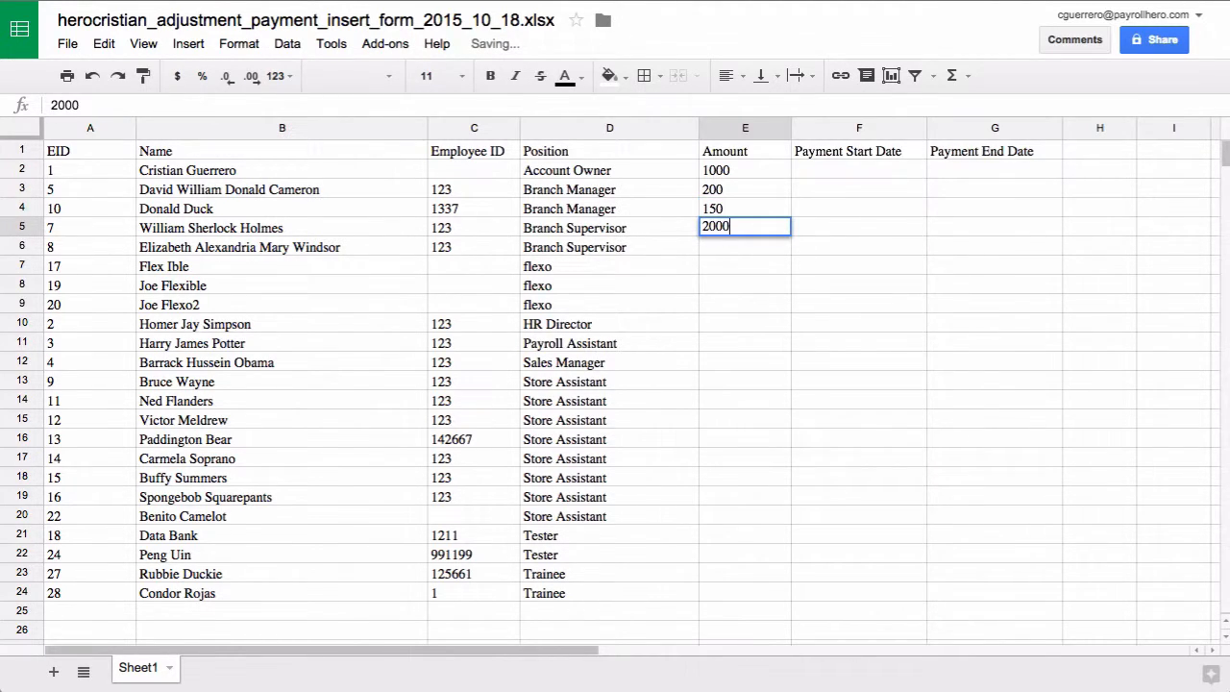
key(Return)
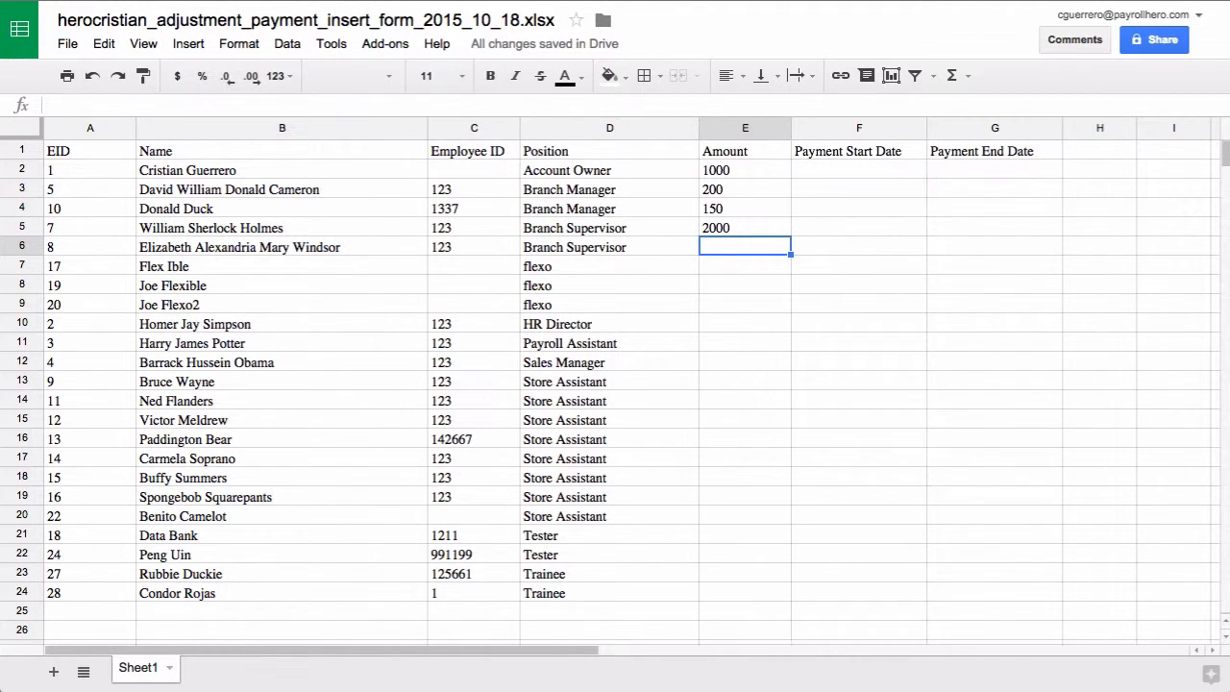
key(Down)
key(Down)
key(Down)
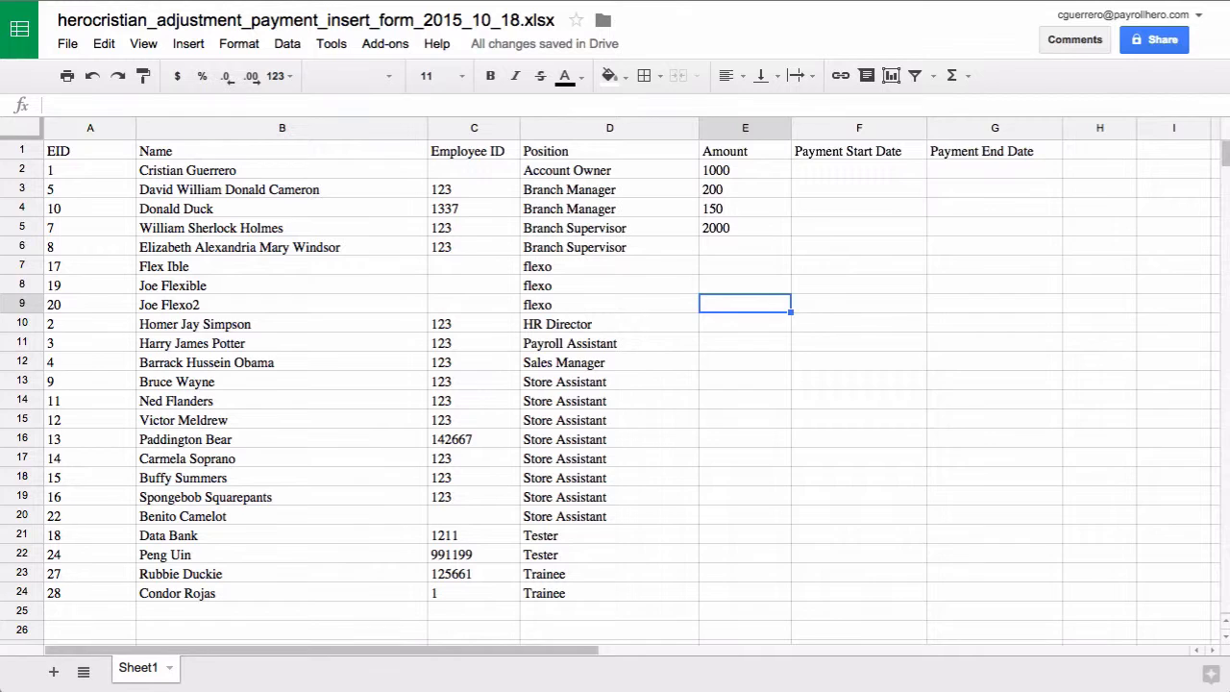
key(Down)
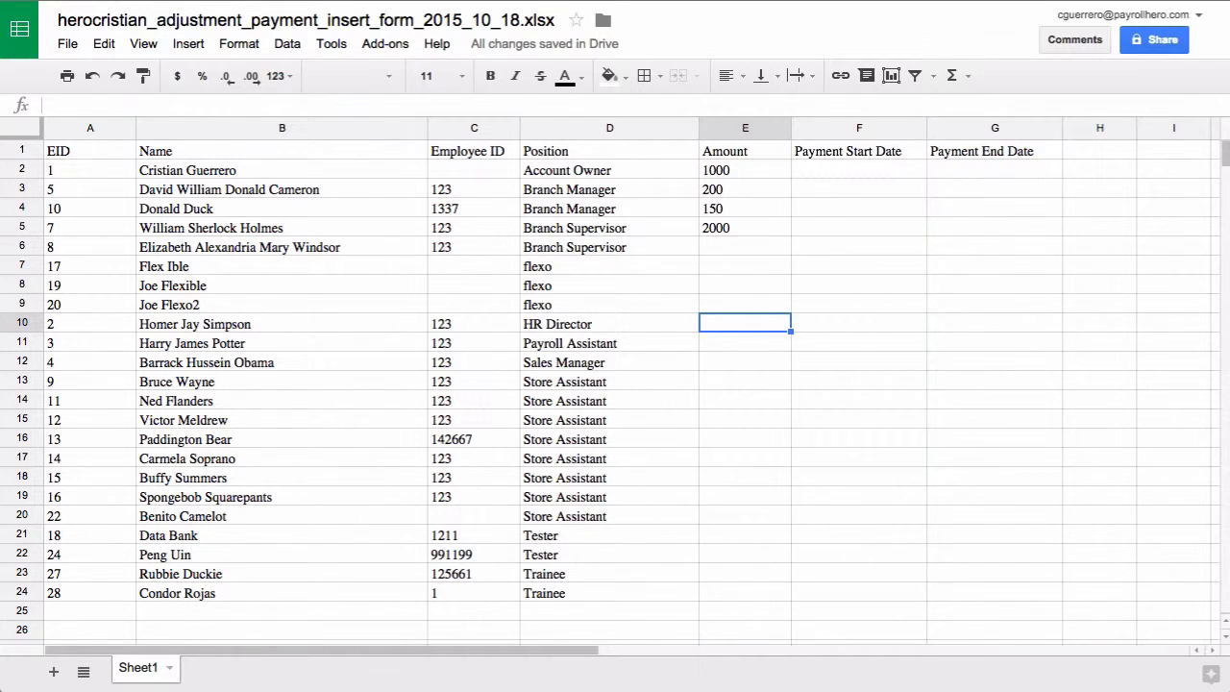
text(100)
key(Return)
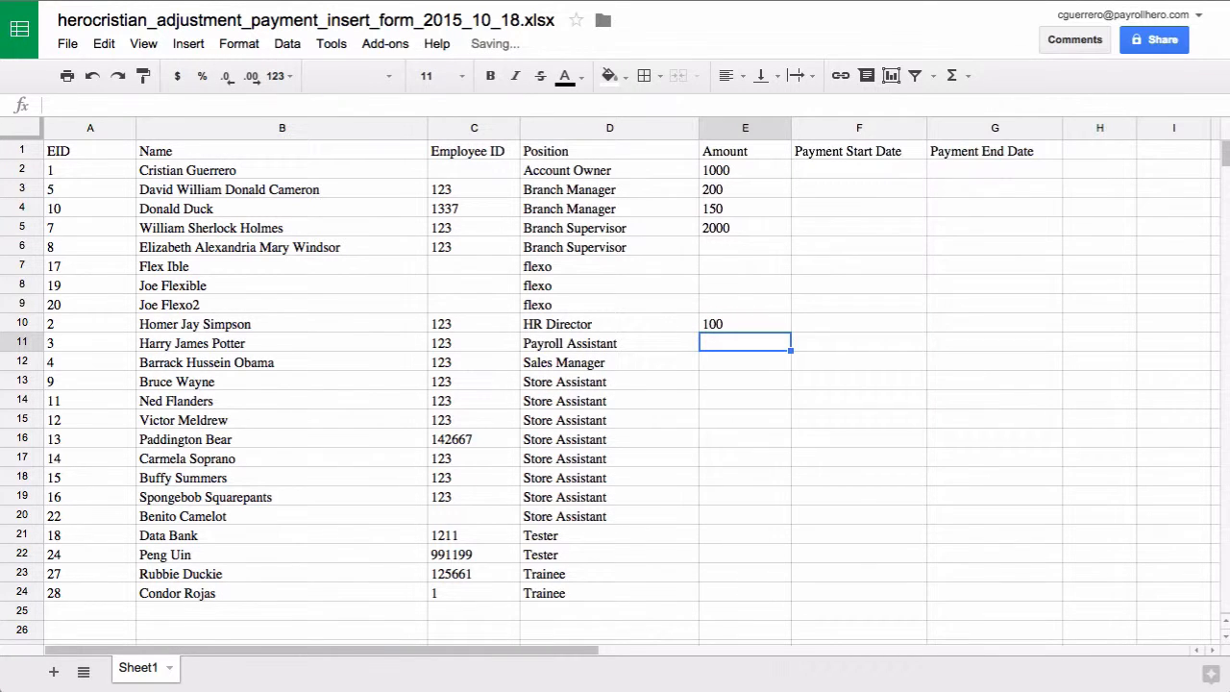
- Enter the amount 500 in cell E11 and 800 in cell E14
text(500)
key(Return)
key(Return)
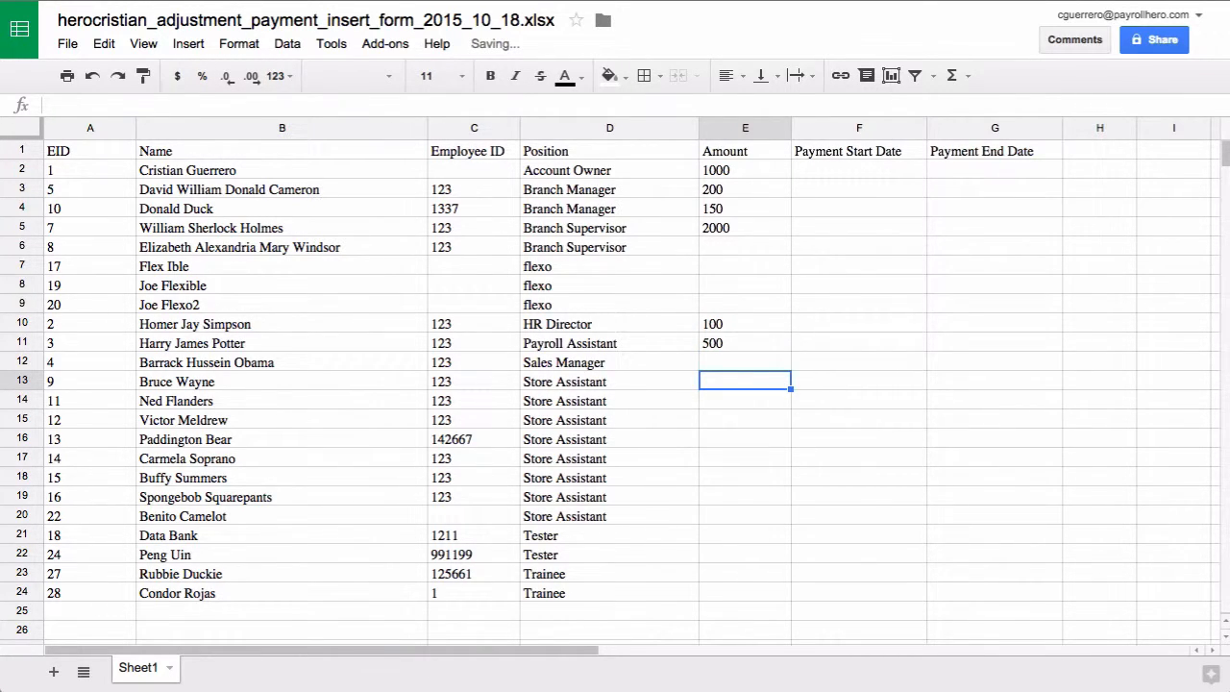
key(Down)
key(Up)
key(Down)
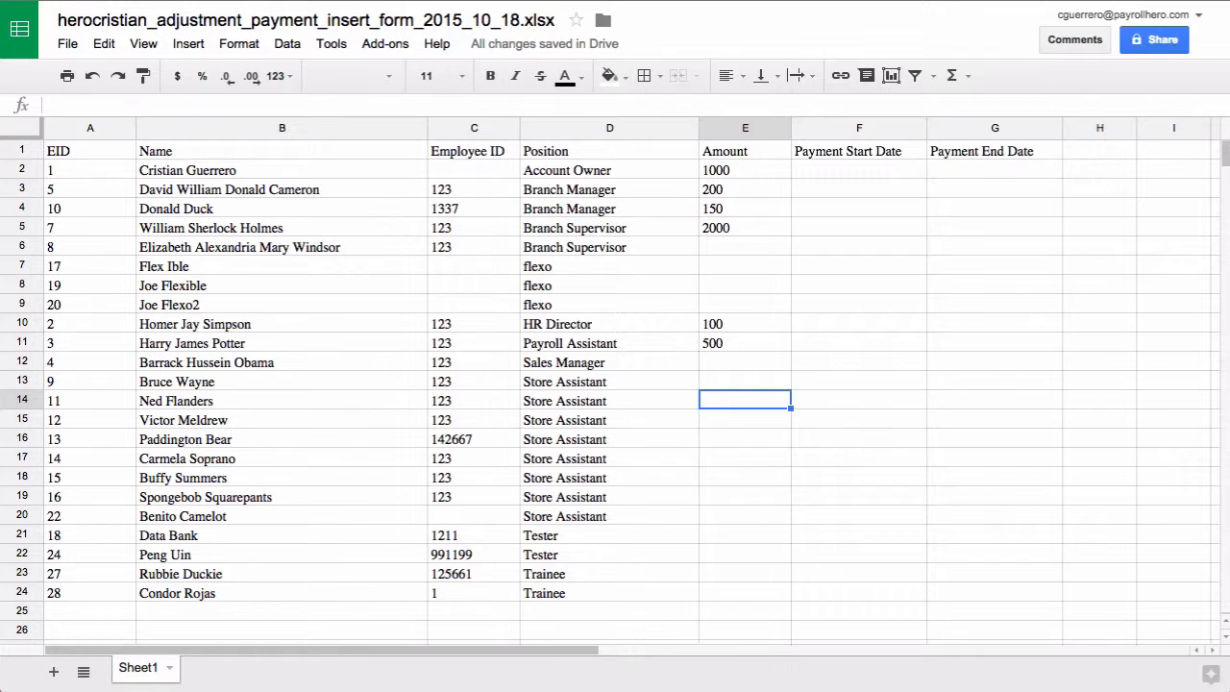
text(800)
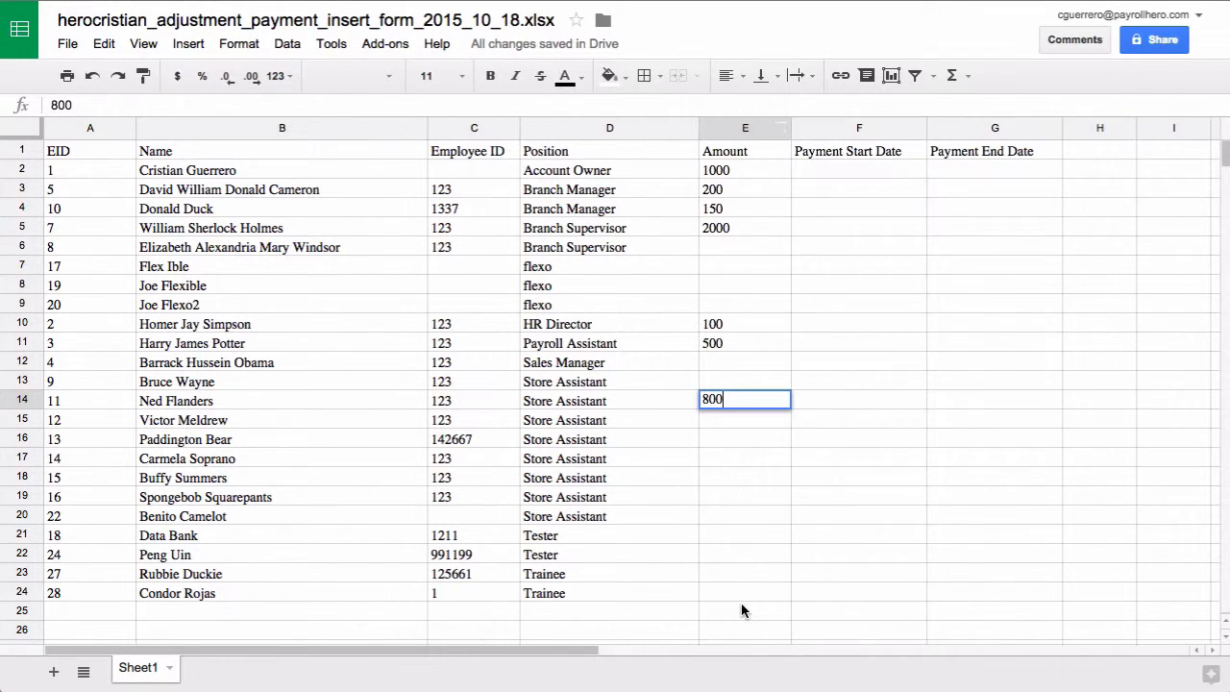
- Enter October 28 as the payment start date in cell F2
click(859, 170)
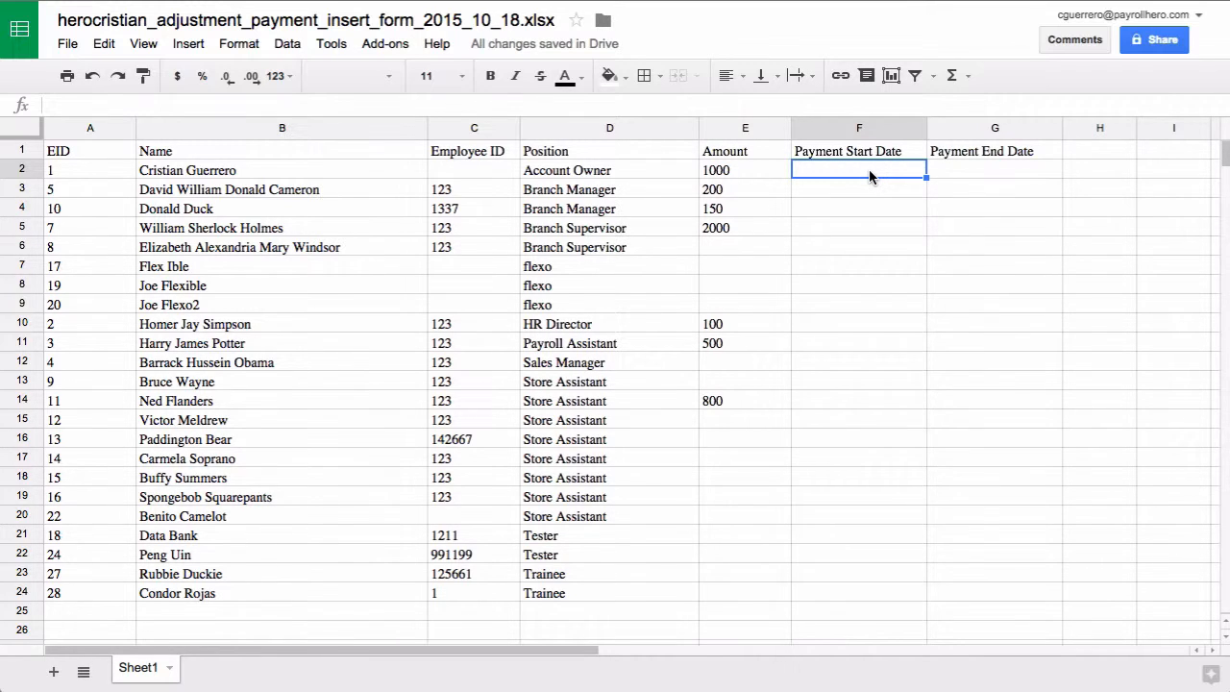
double_click(869, 170)
text(October)
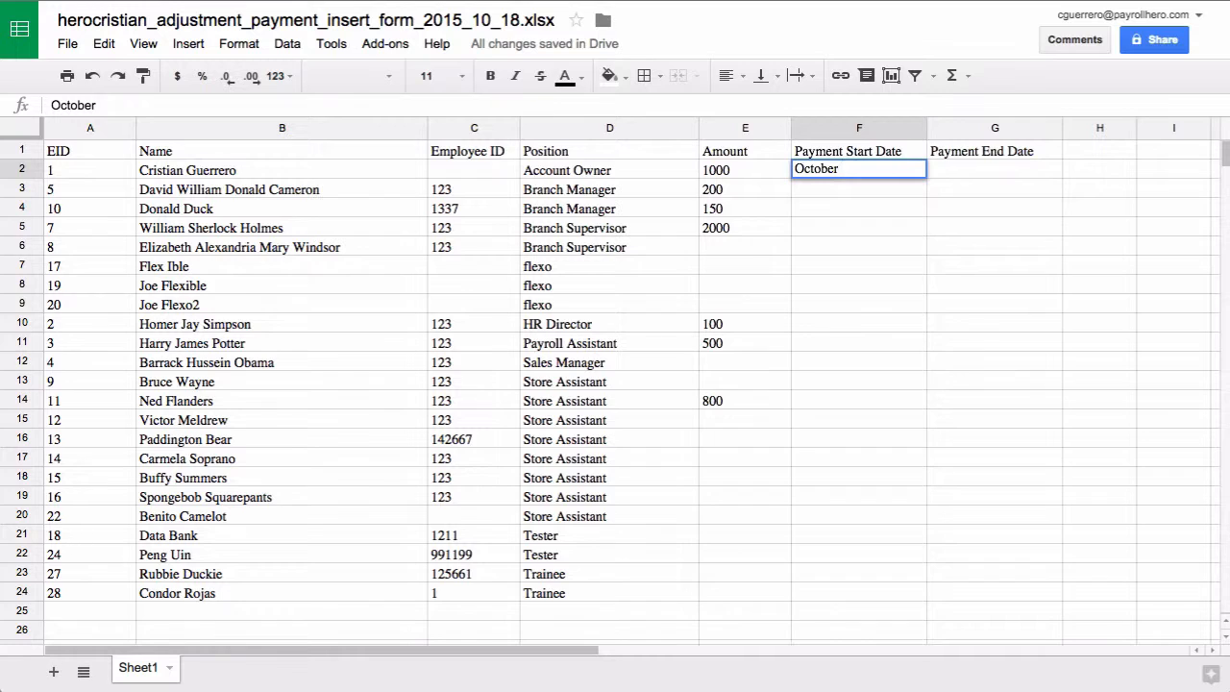
text( 28)
key(Tab)
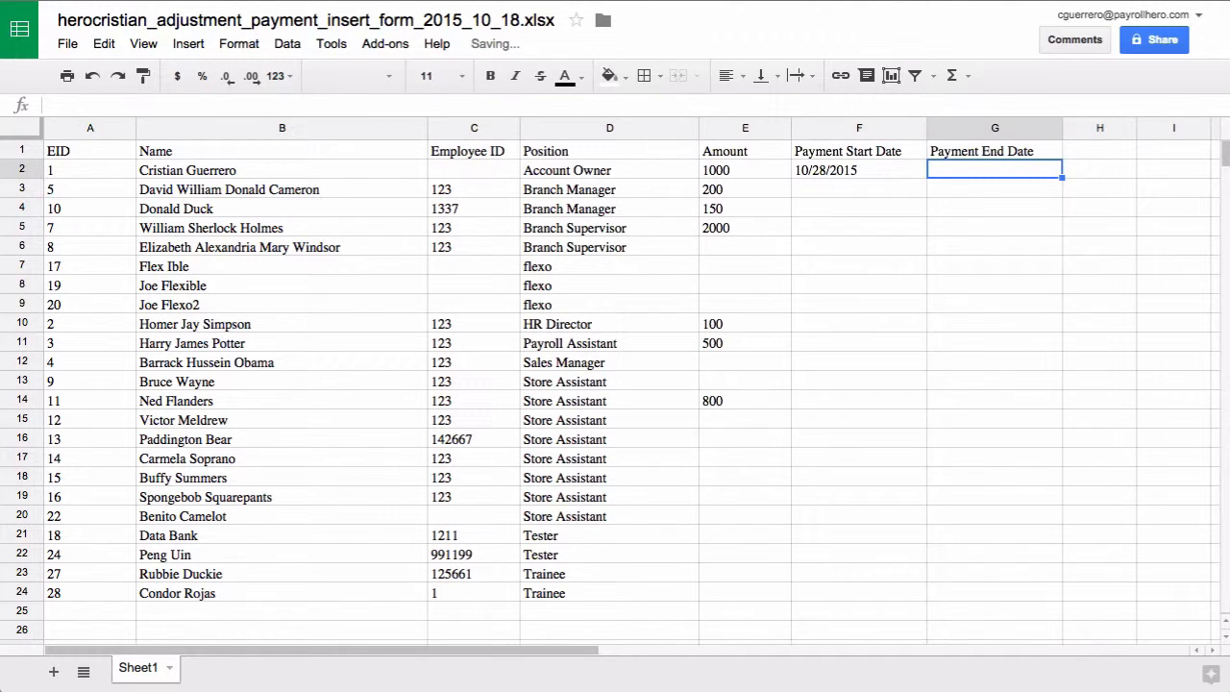
- Set both the payment start date in F2 and the payment end date in G2 to Oct 16
key(Left)
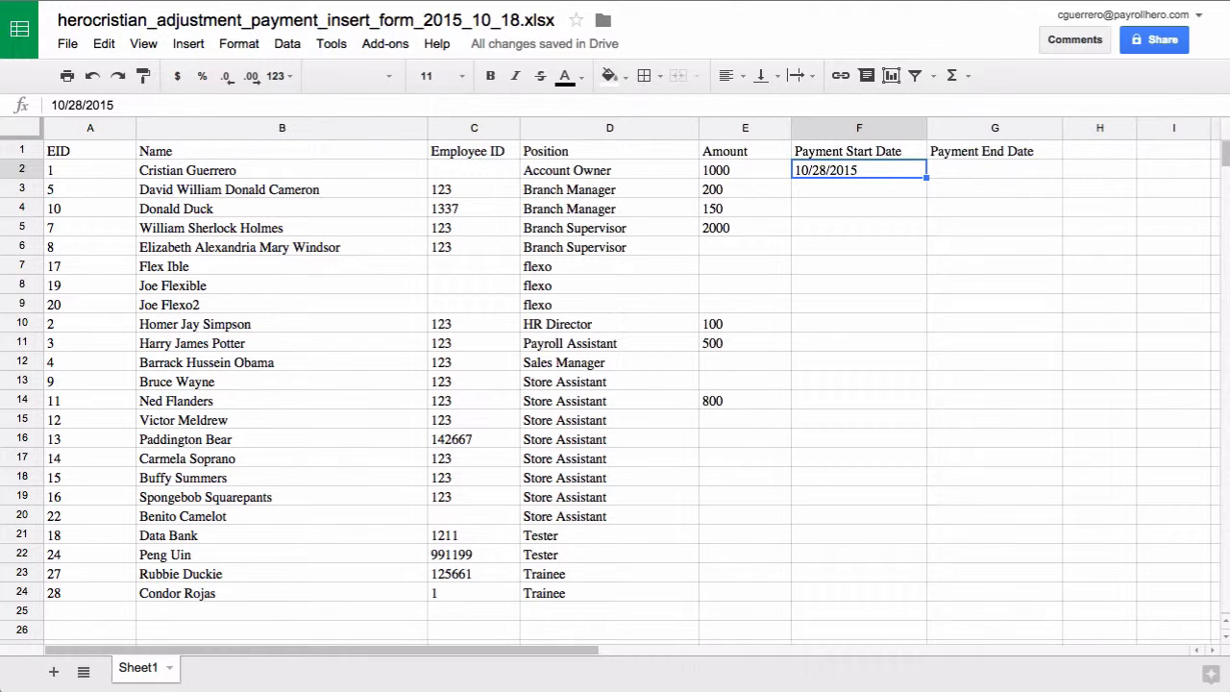
text(Oct 16)
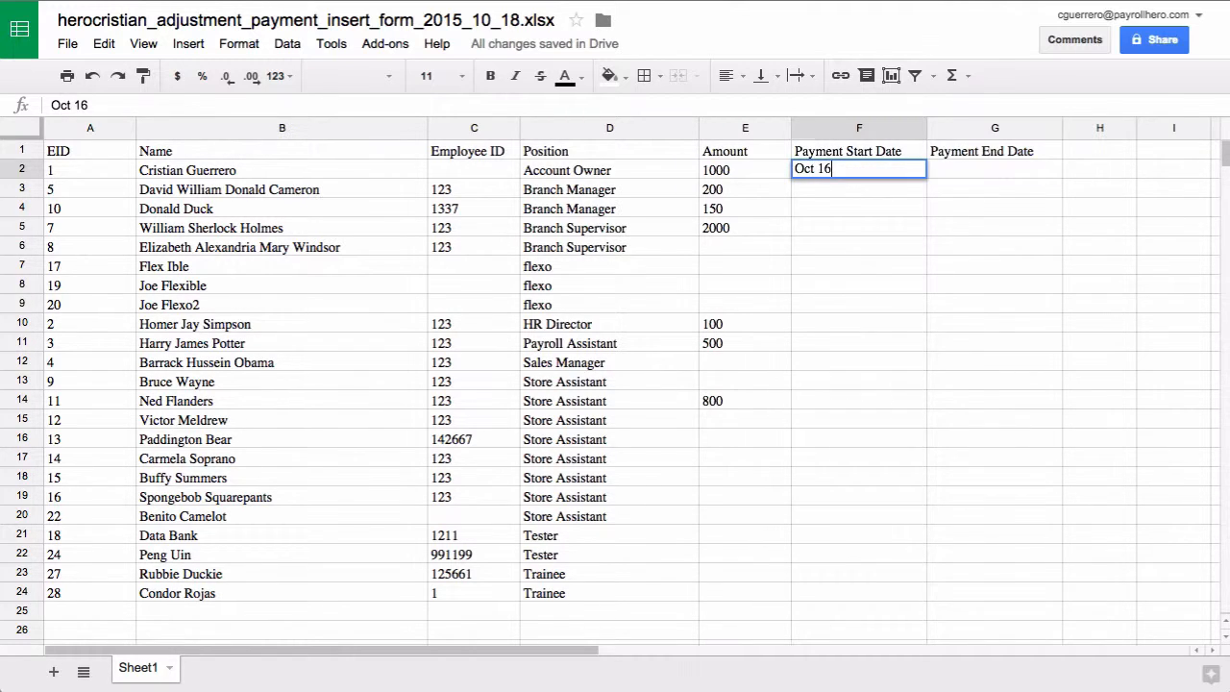
key(Tab)
text(Oct)
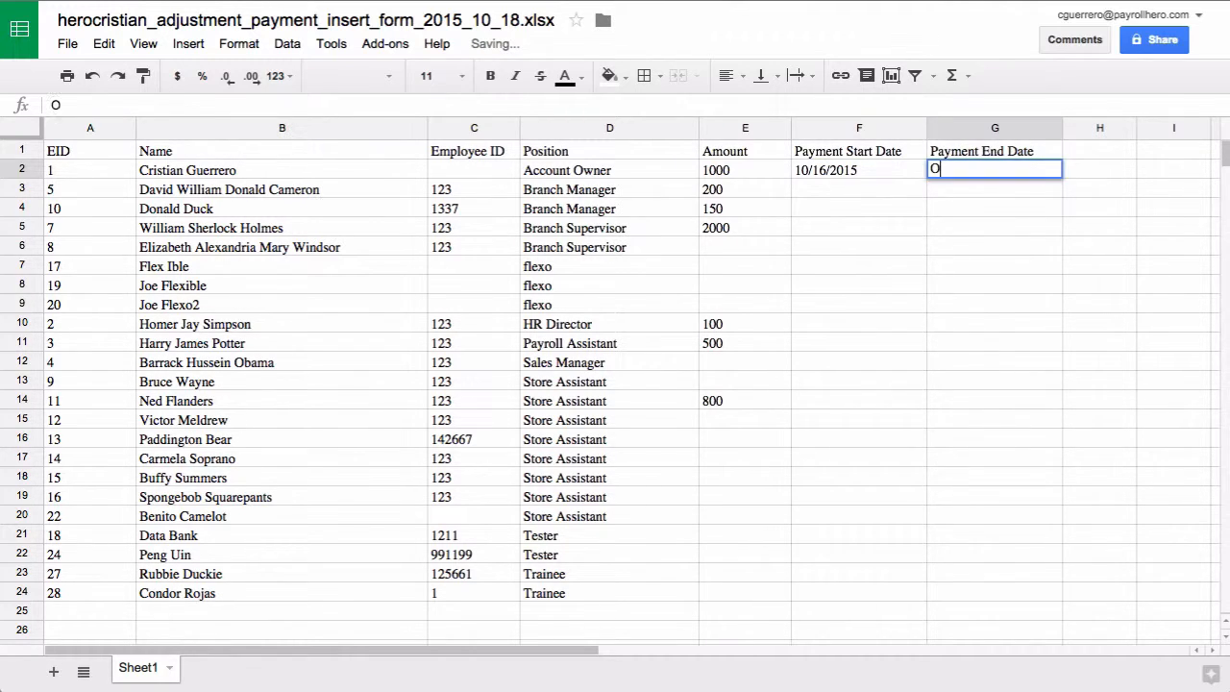
text( 16)
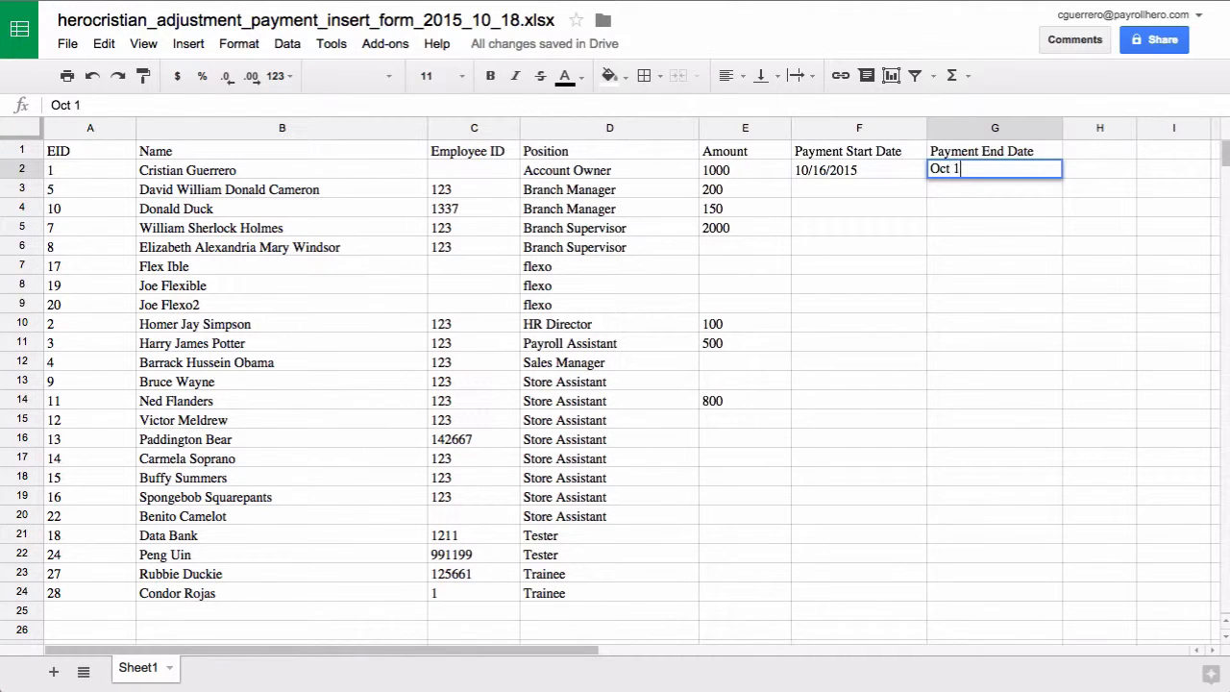
key(Tab)
- Copy the payment start and end dates from F2:G2 into rows 3, 4 and 5
key(Down)
key(Left)
key(Left)
key(Up)
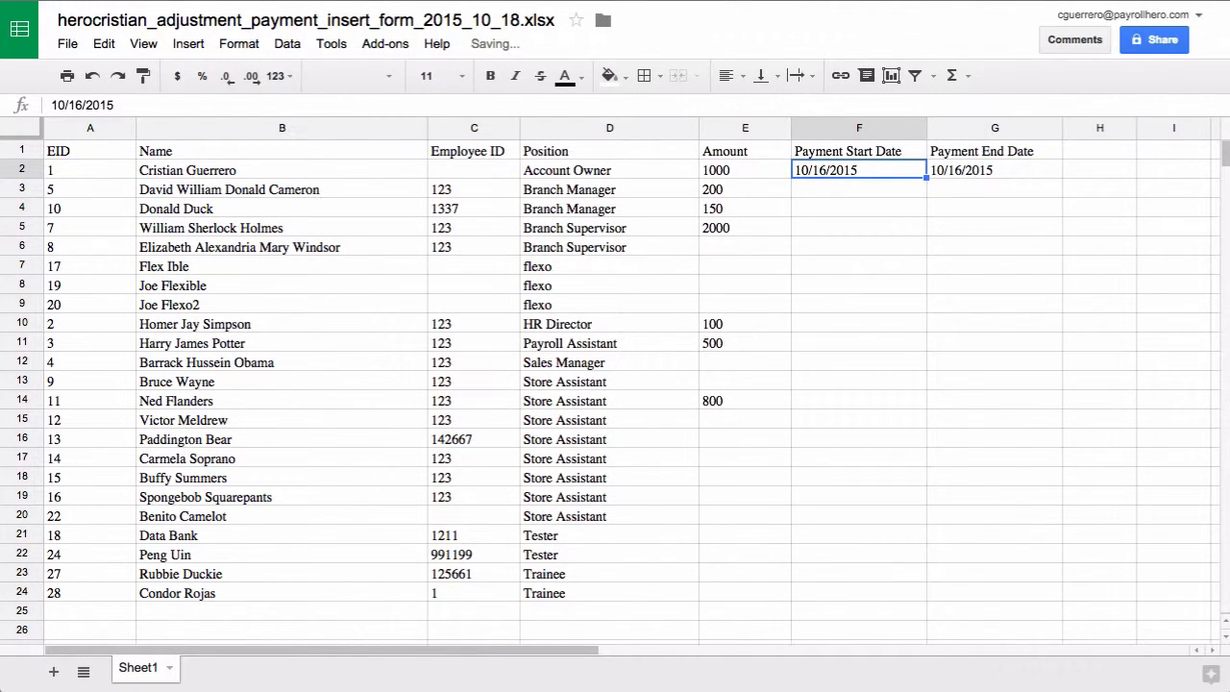
key(shift+Right)
key(ctrl+c)
key(Down)
key(ctrl+v)
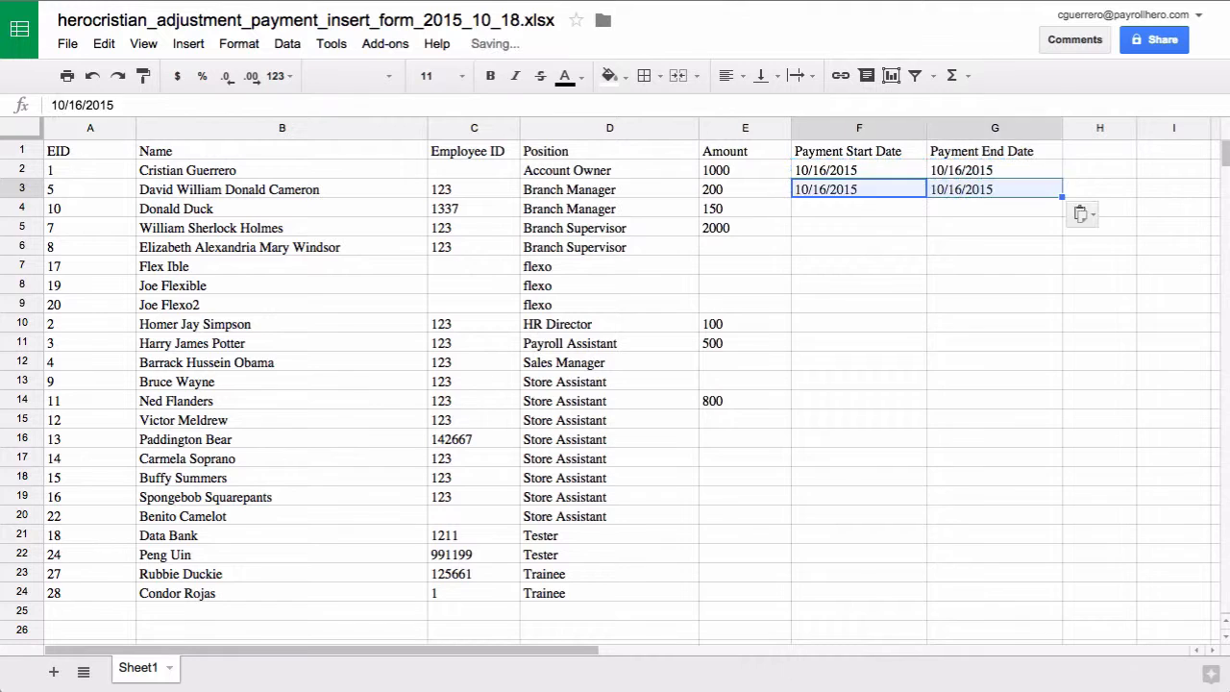
key(Down)
key(ctrl+v)
key(Down)
key(ctrl+v)
key(Down)
key(Down)
key(Down)
key(Down)
key(ctrl+v)
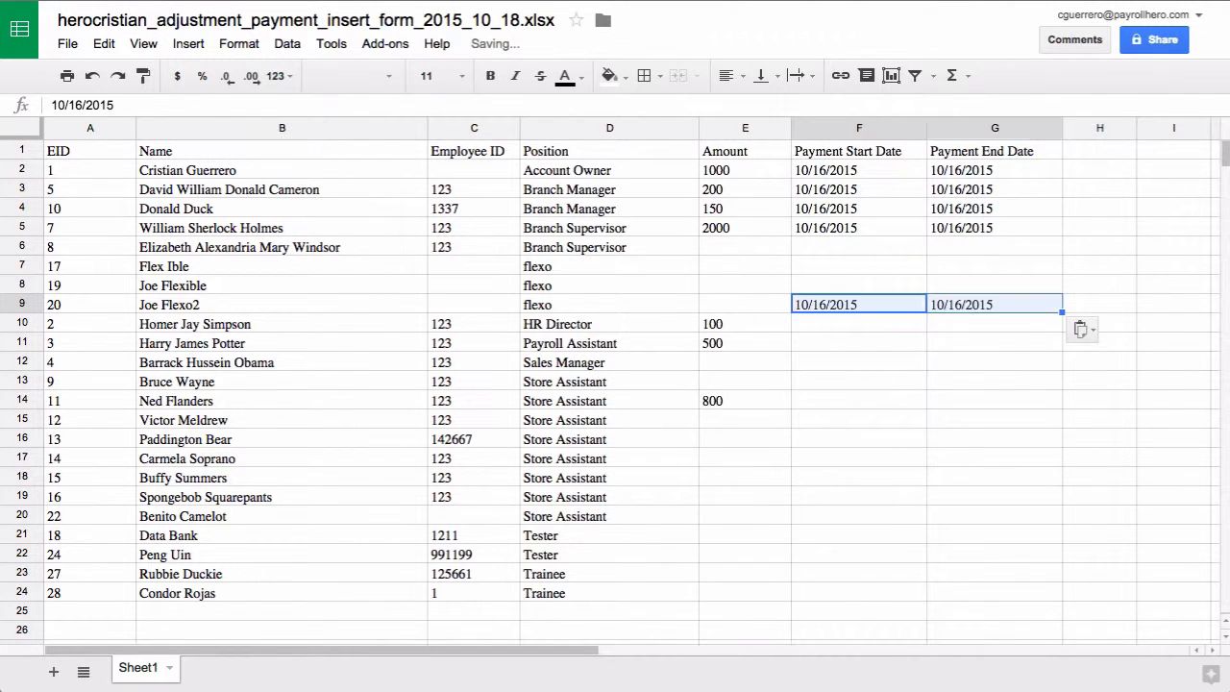
key(ctrl+z)
- Paste the copied start and end dates into columns F and G of rows 10, 11 and 14
key(Down)
key(ctrl+v)
key(Down)
key(ctrl+v)
key(Down)
key(Down)
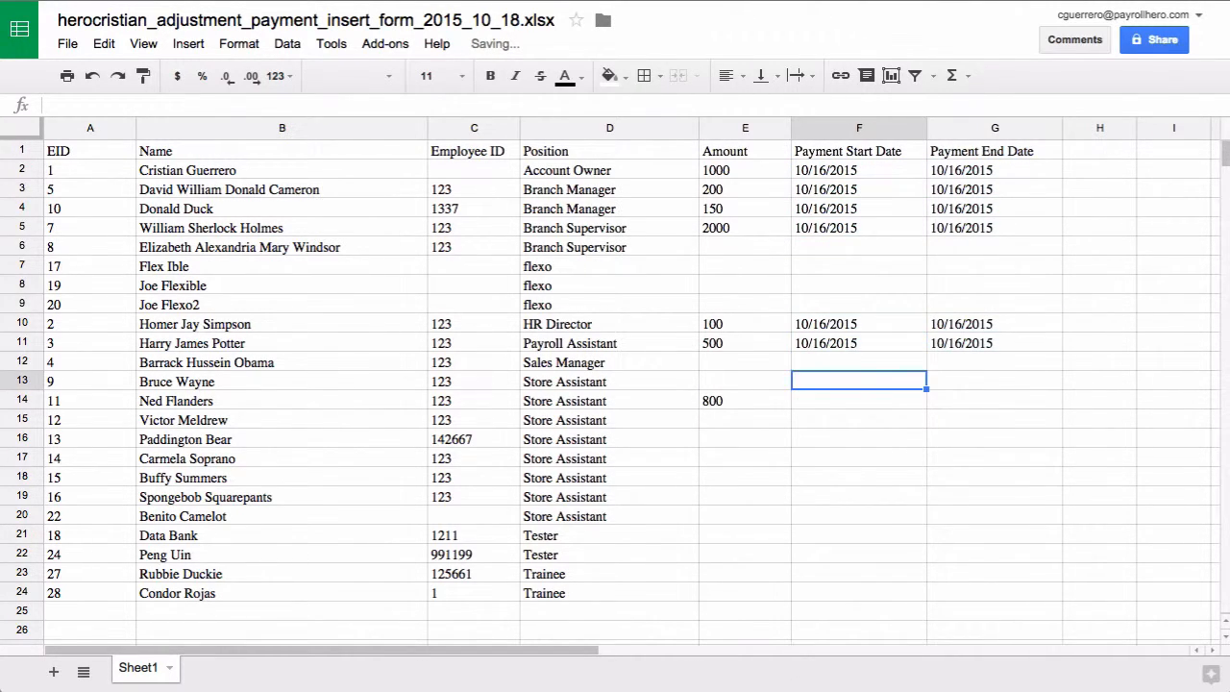
key(Down)
key(ctrl+v)
scroll(931, 583, down, 3)
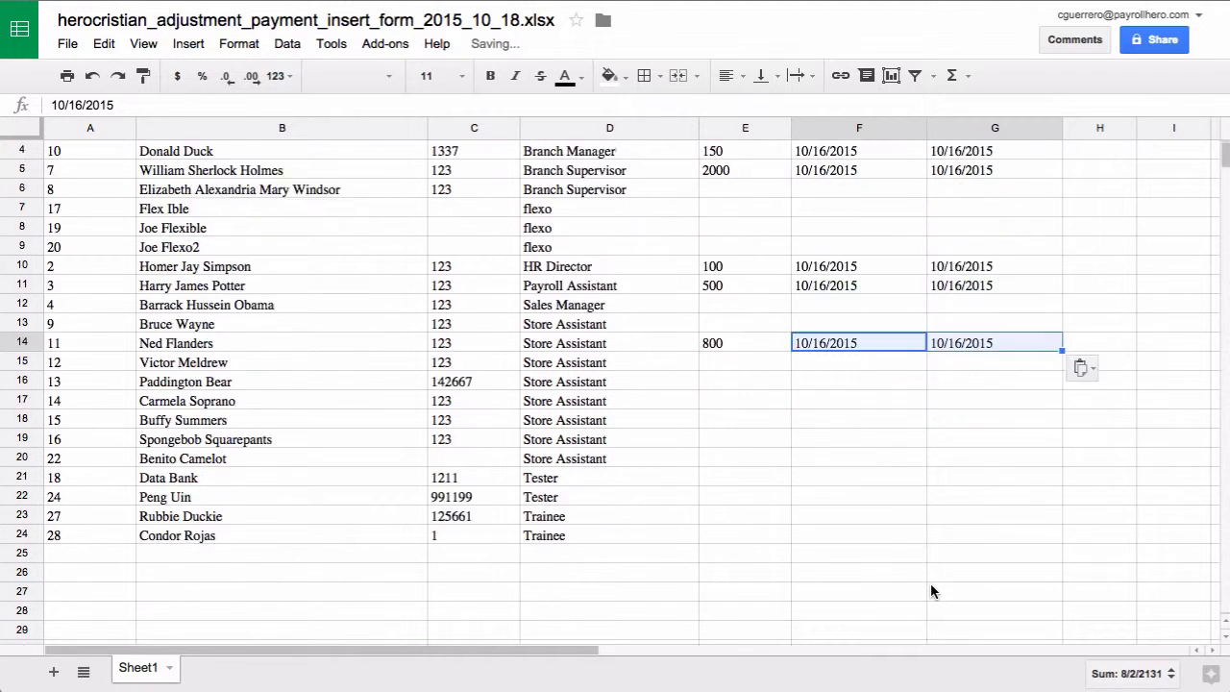
scroll(930, 582, up, 3)
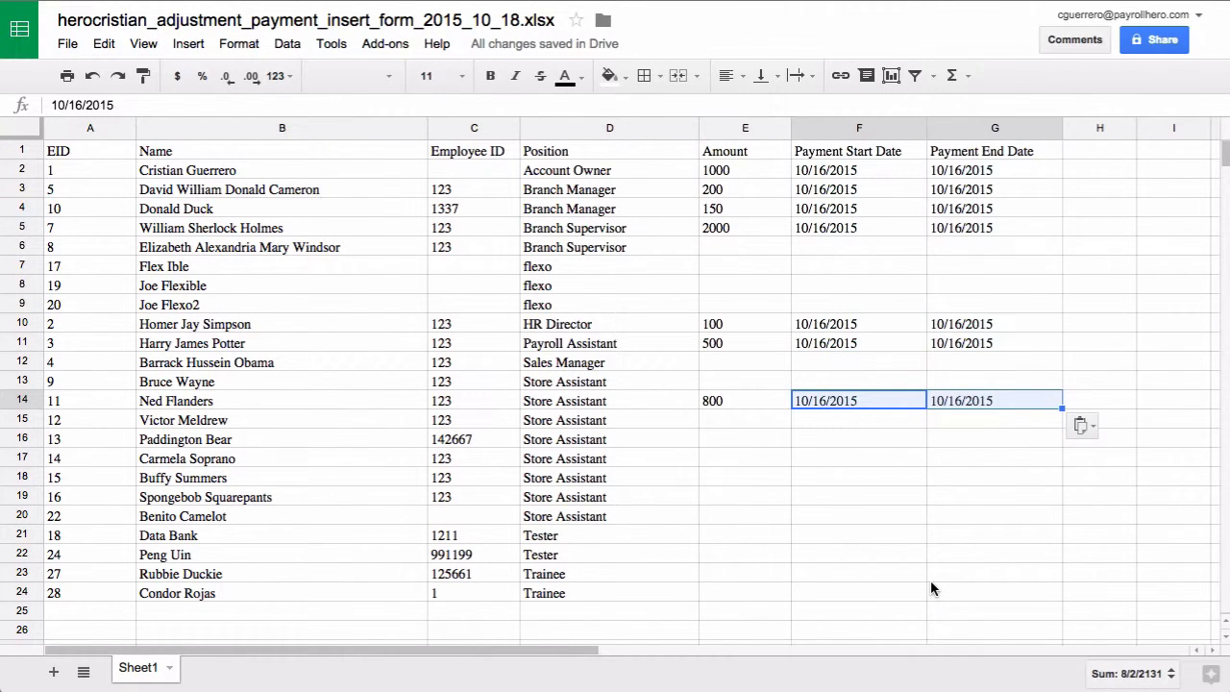
click(1096, 572)
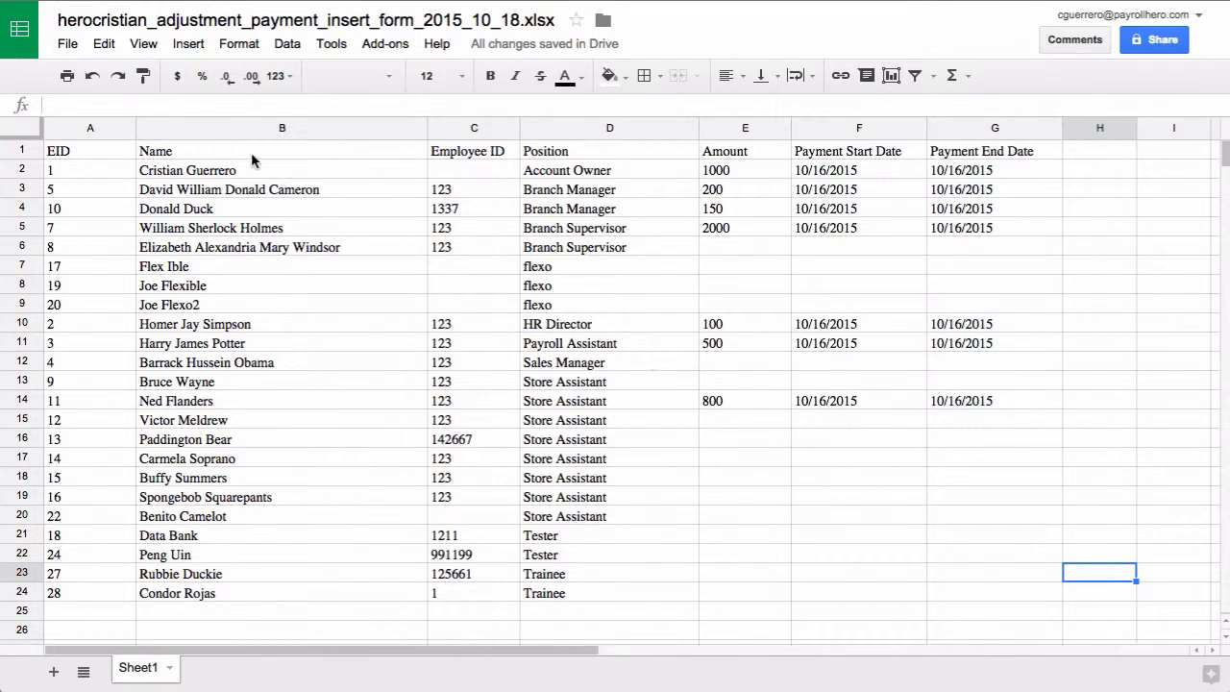
- Download the completed spreadsheet as a Microsoft Excel (.xlsx) file
click(79, 45)
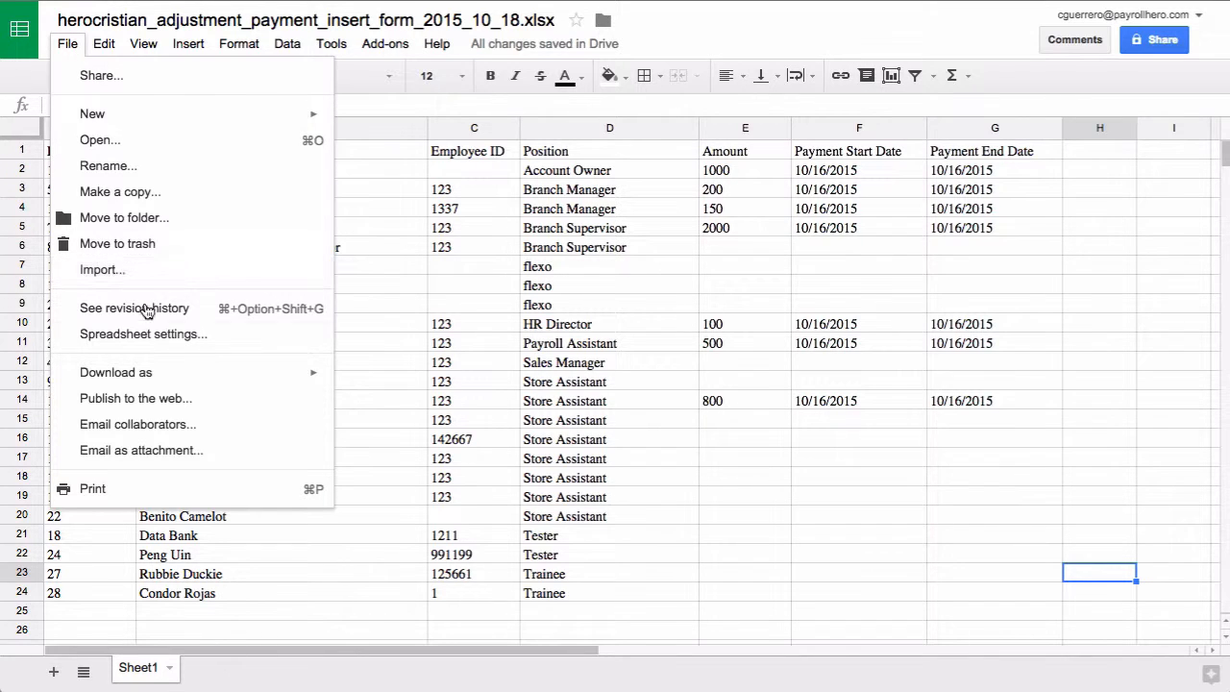
mouse_move(176, 380)
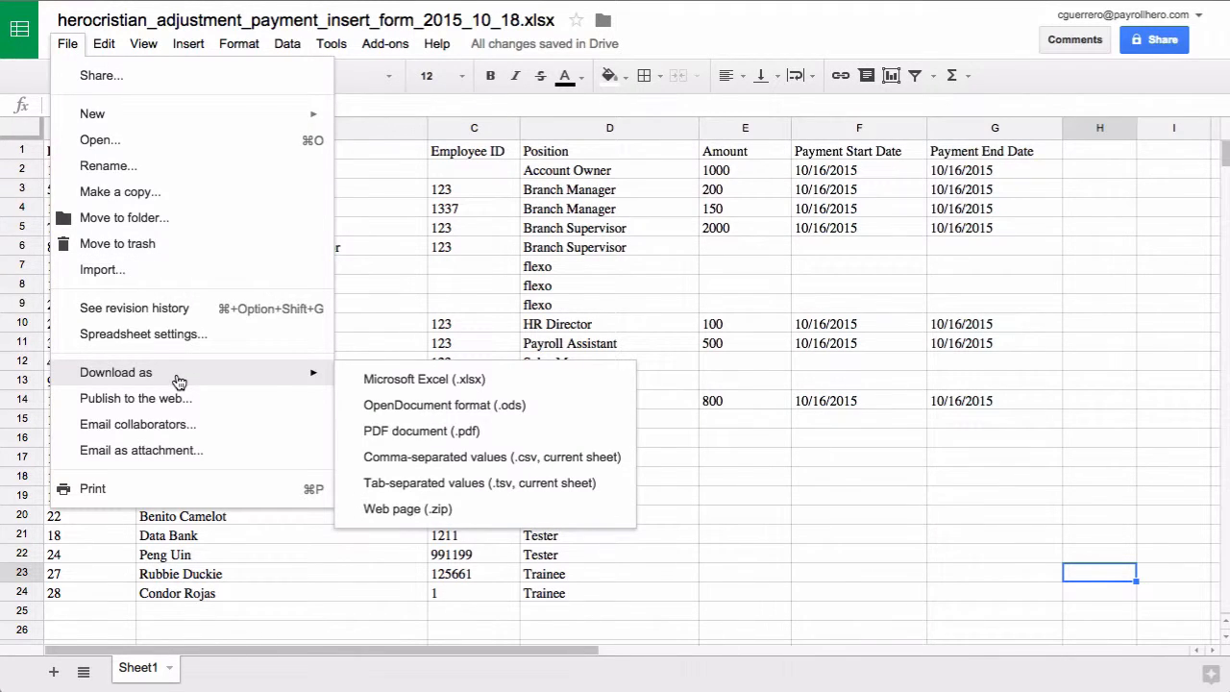
click(466, 382)
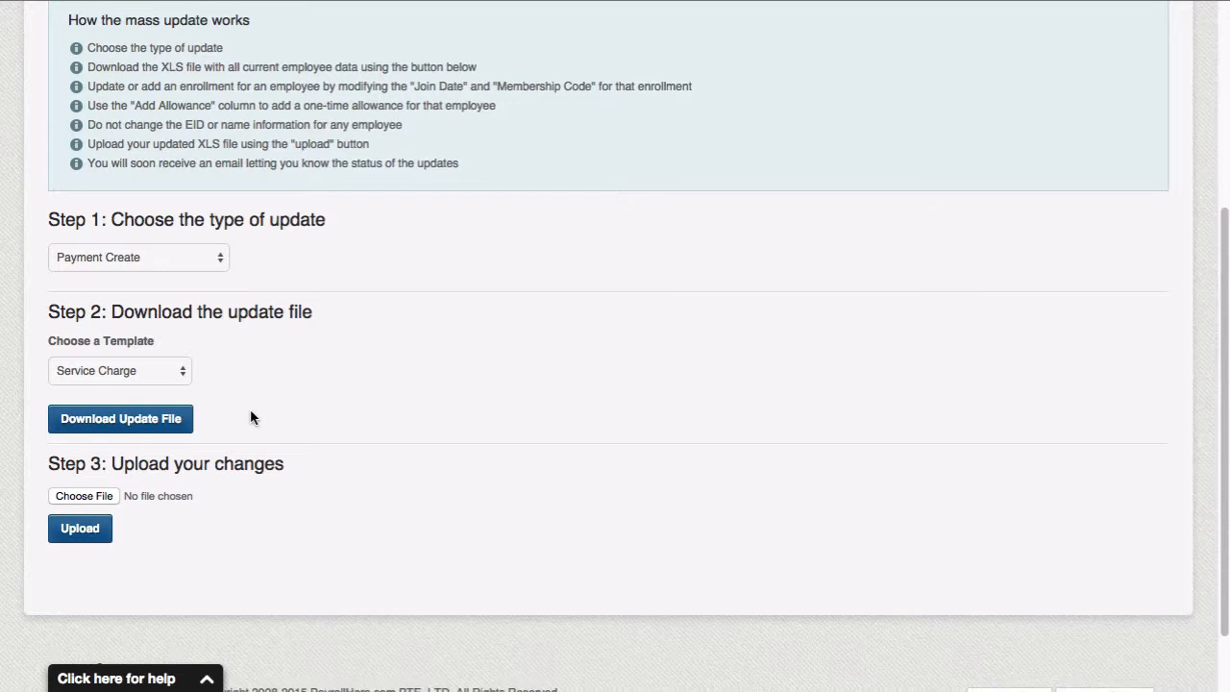
- Review the Payment Create update type and Service Charge template chosen in PayrollHero's mass-update form
scroll(250, 418, down, 1)
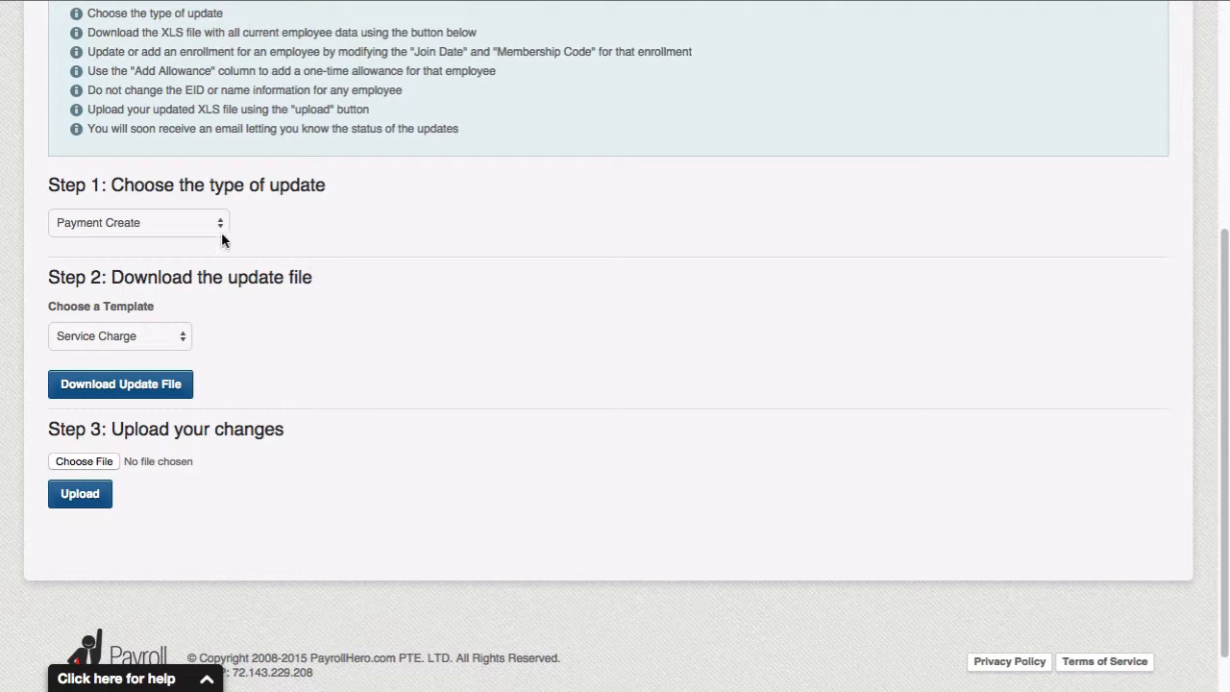
click(132, 233)
click(134, 222)
click(169, 335)
click(151, 335)
scroll(498, 176, up, 1)
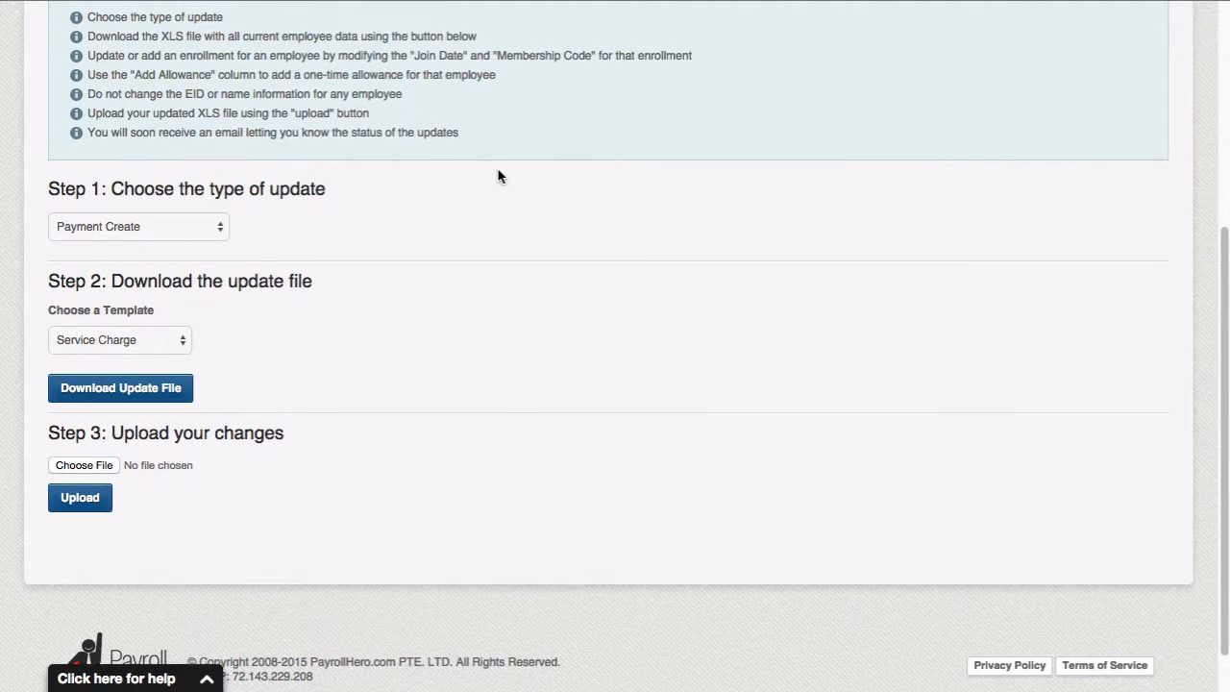
- Reopen the Multi Insert Tool from the employee list and choose Payment Create as the type of update
scroll(498, 176, up, 5)
click(137, 180)
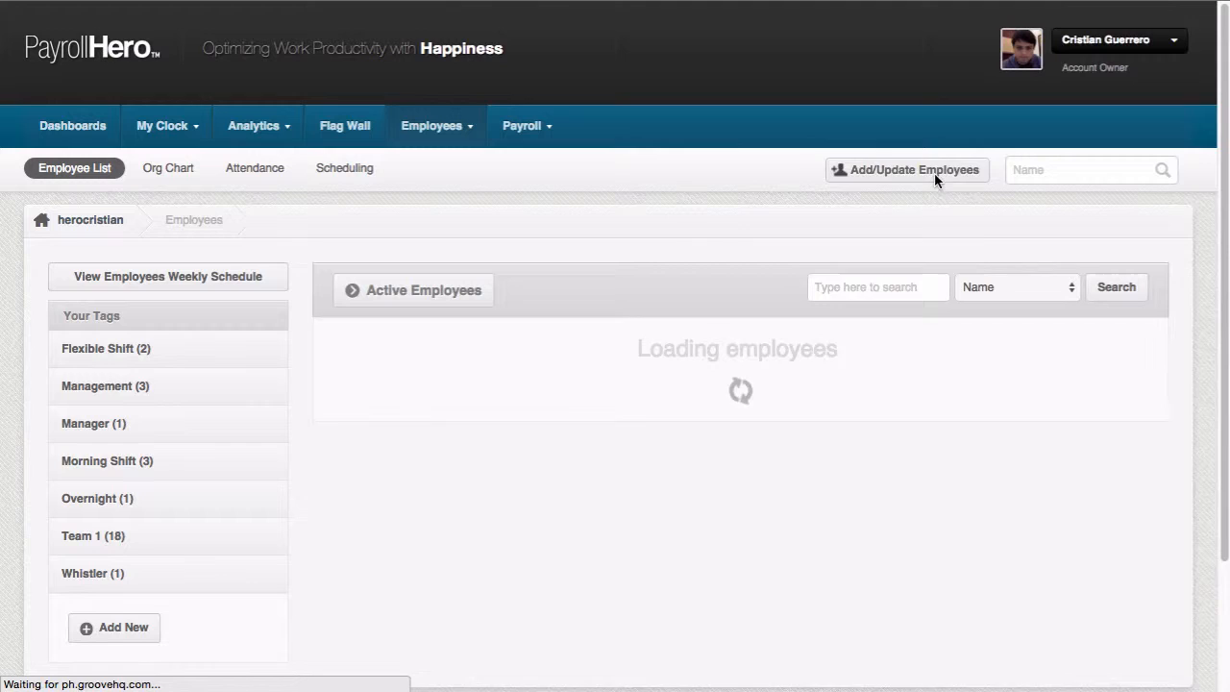
click(934, 173)
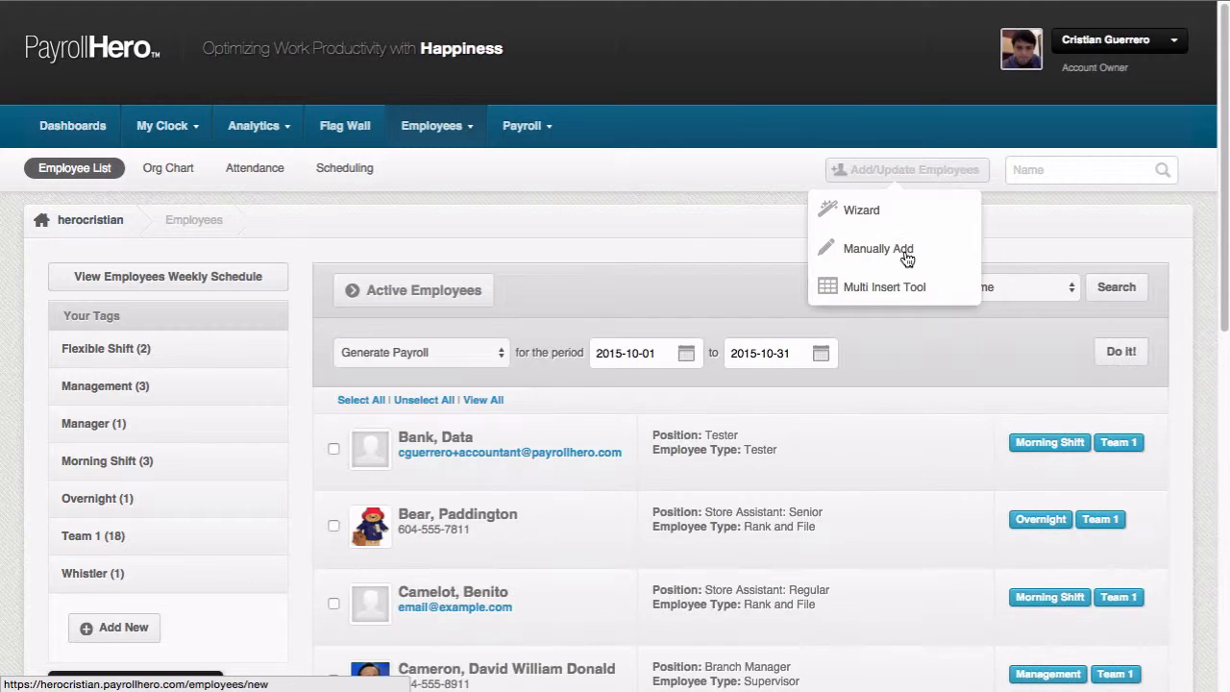
click(898, 284)
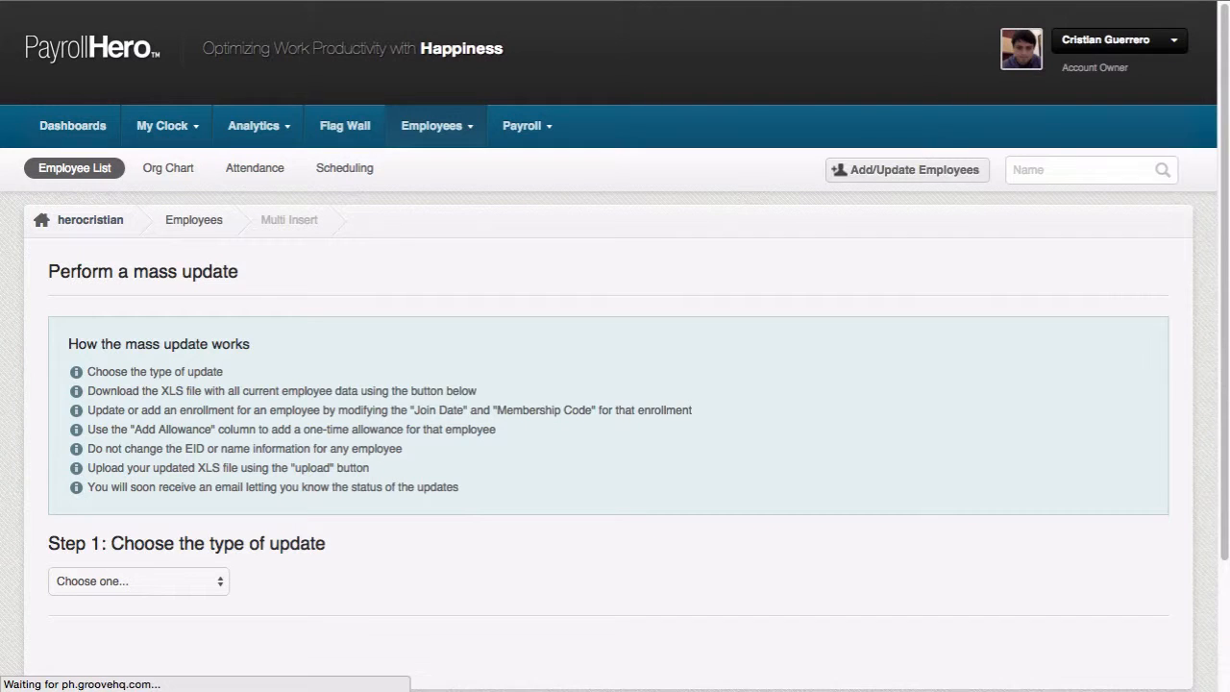
scroll(309, 439, down, 3)
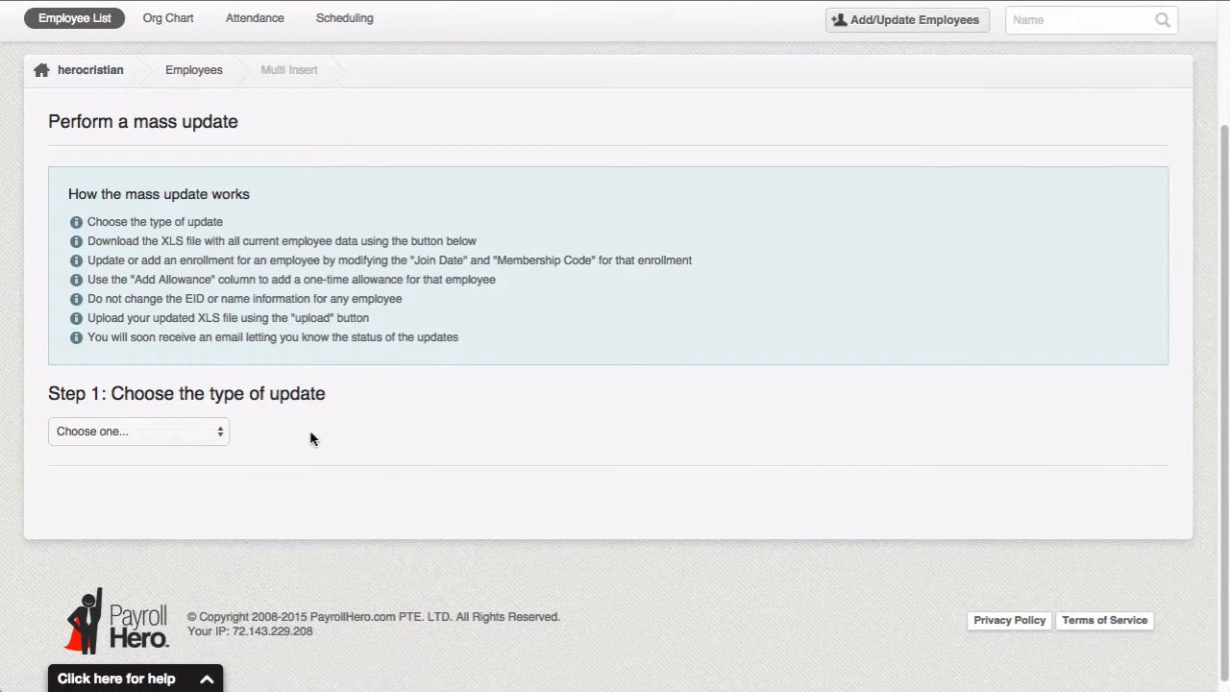
click(154, 434)
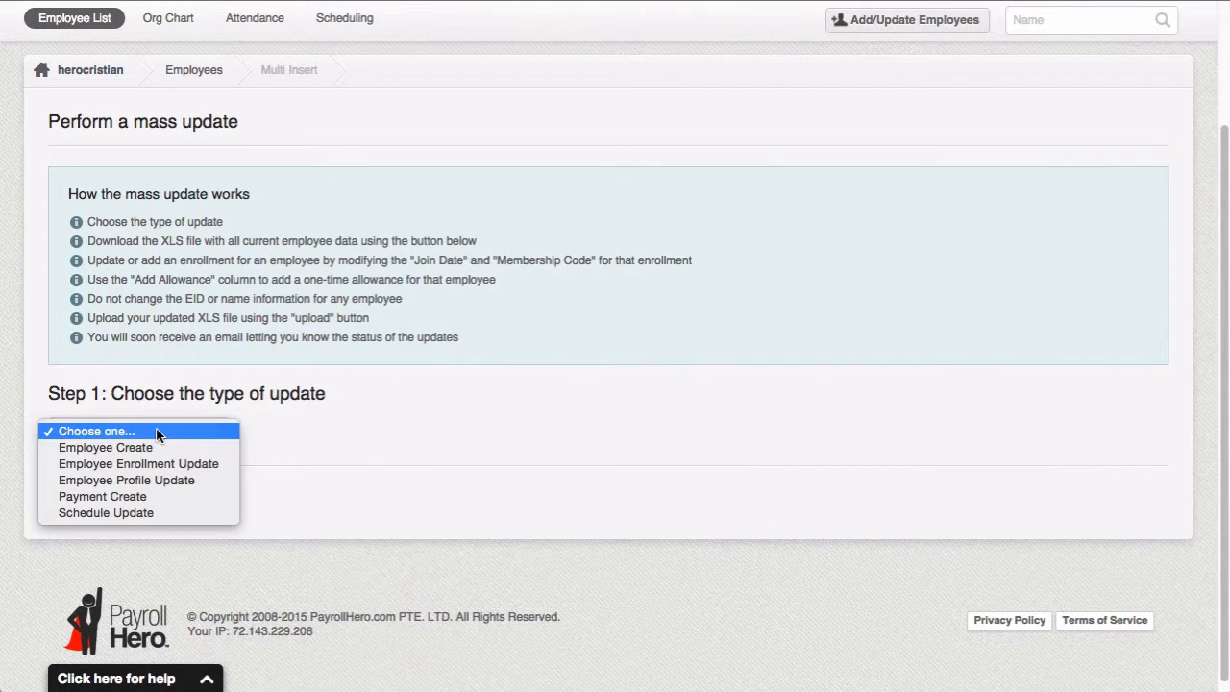
click(181, 497)
- Choose the Service Charge template and upload the completed .xlsx spreadsheet from the Downloads folder
scroll(311, 433, down, 5)
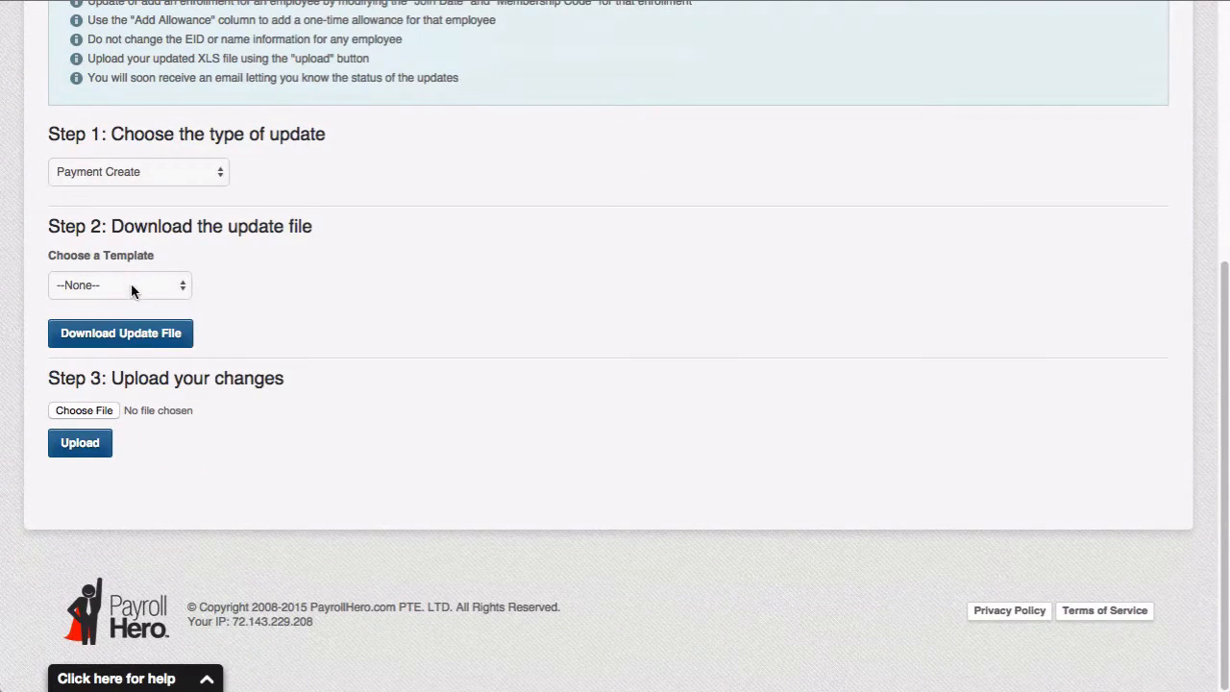
click(84, 410)
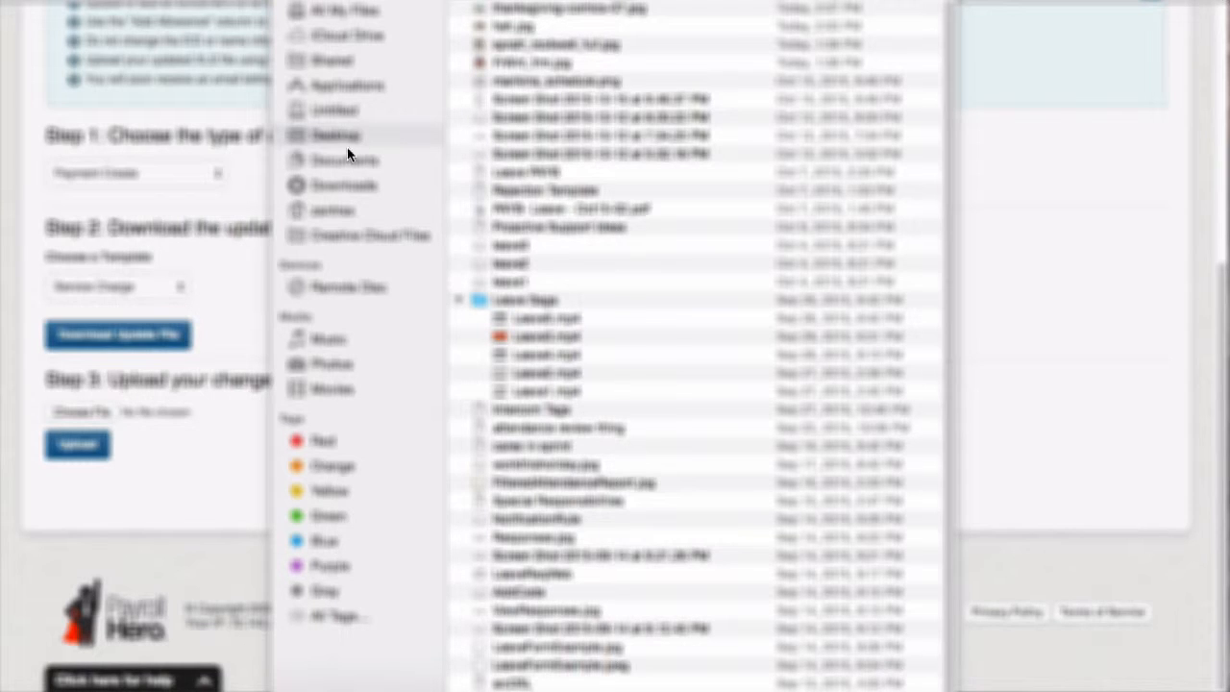
click(348, 186)
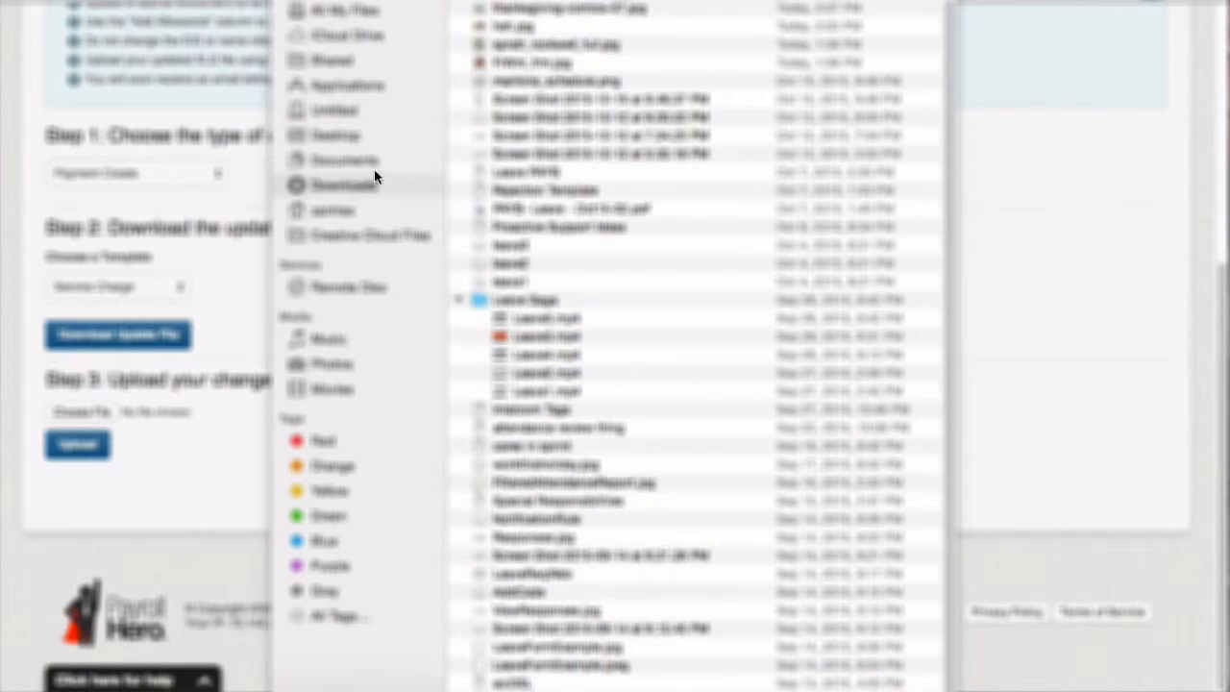
click(521, 9)
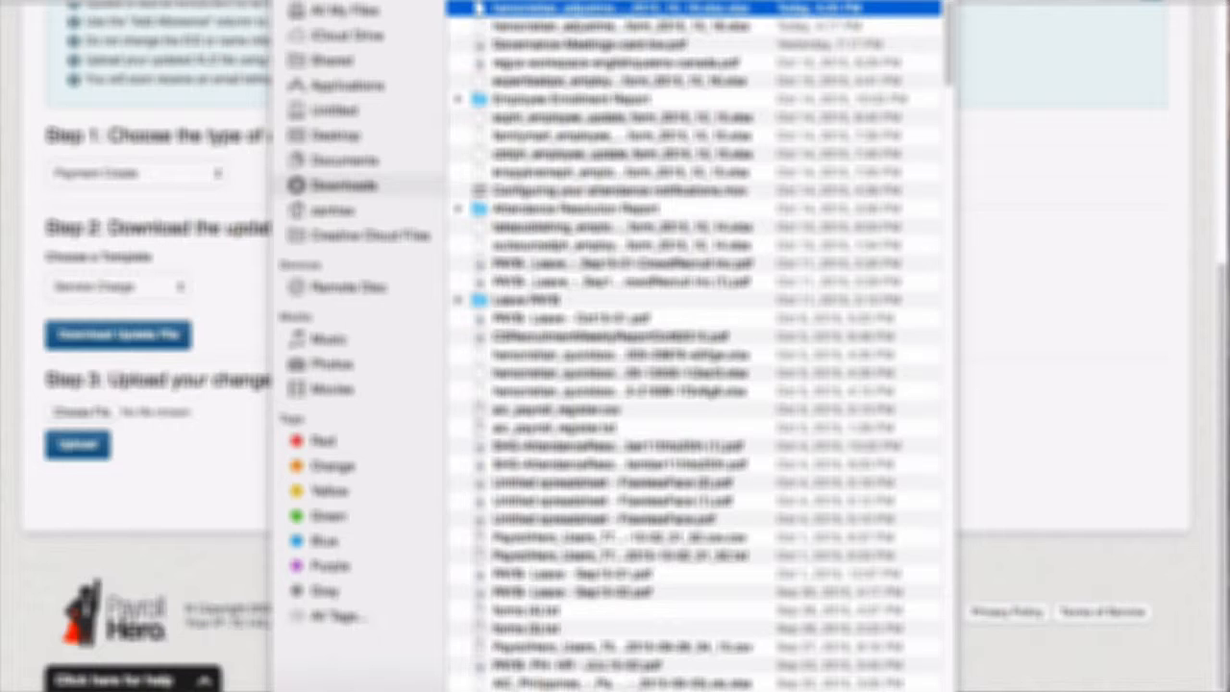
key(Return)
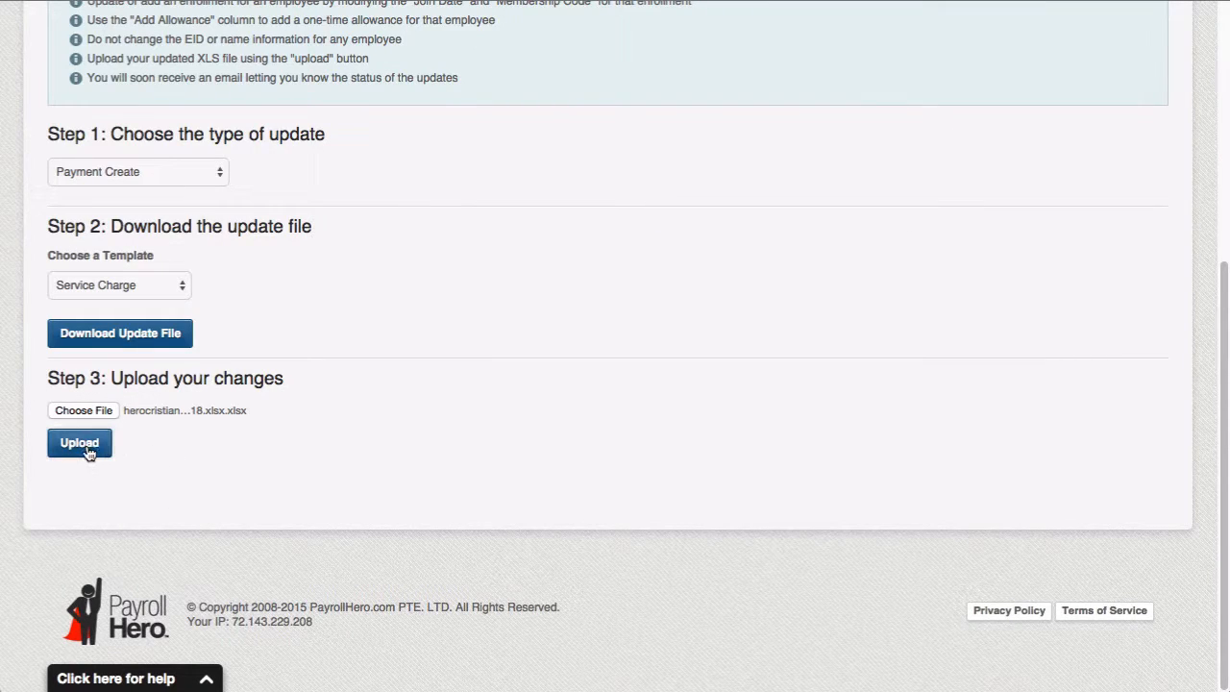
click(85, 448)
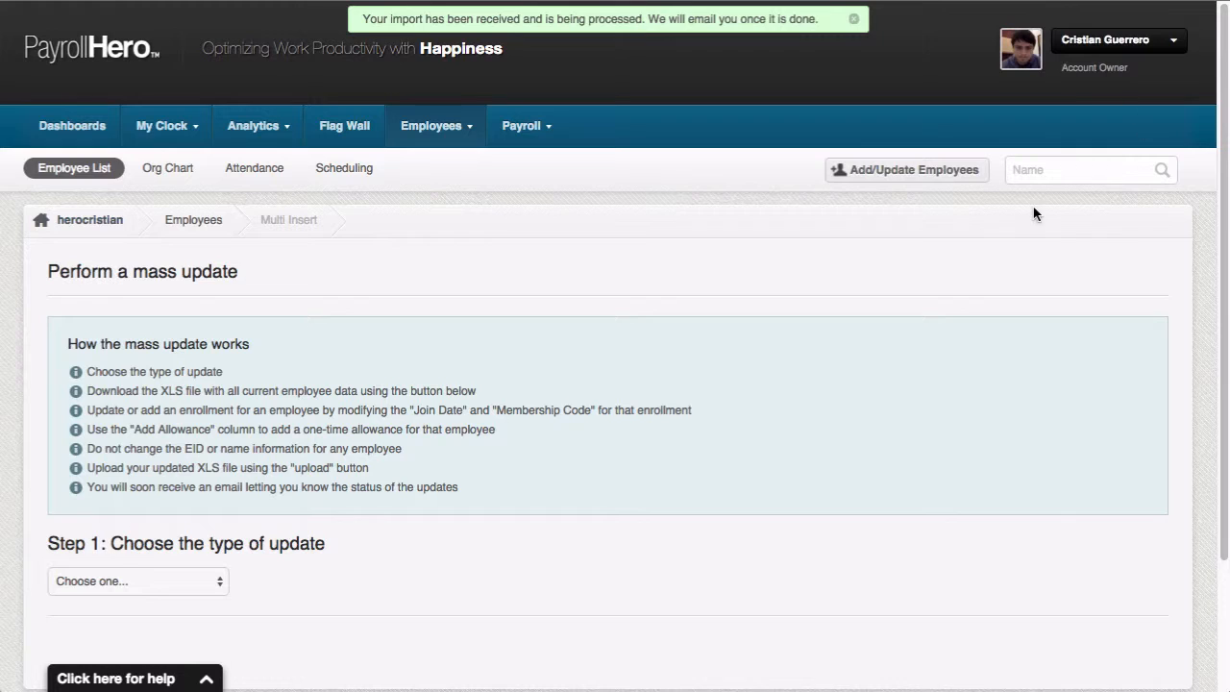
- Search for the store assistant listed in spreadsheet row 14 and open that employee's Payments page
click(1064, 174)
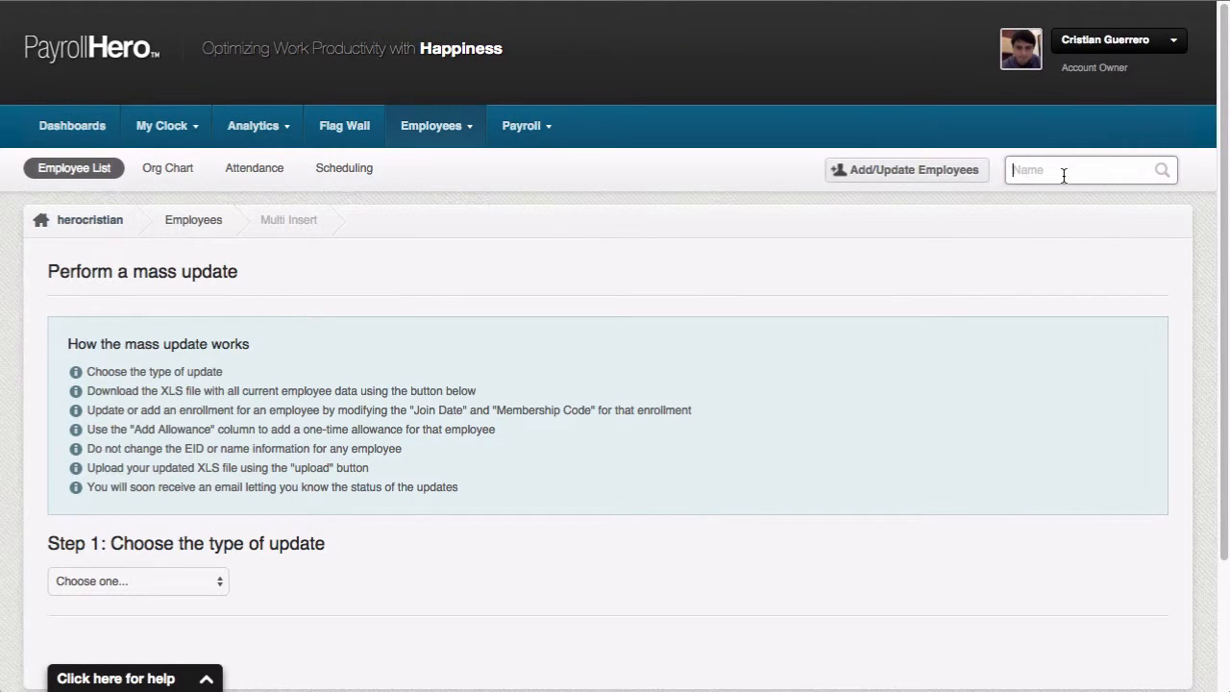
text(Ned)
click(1075, 202)
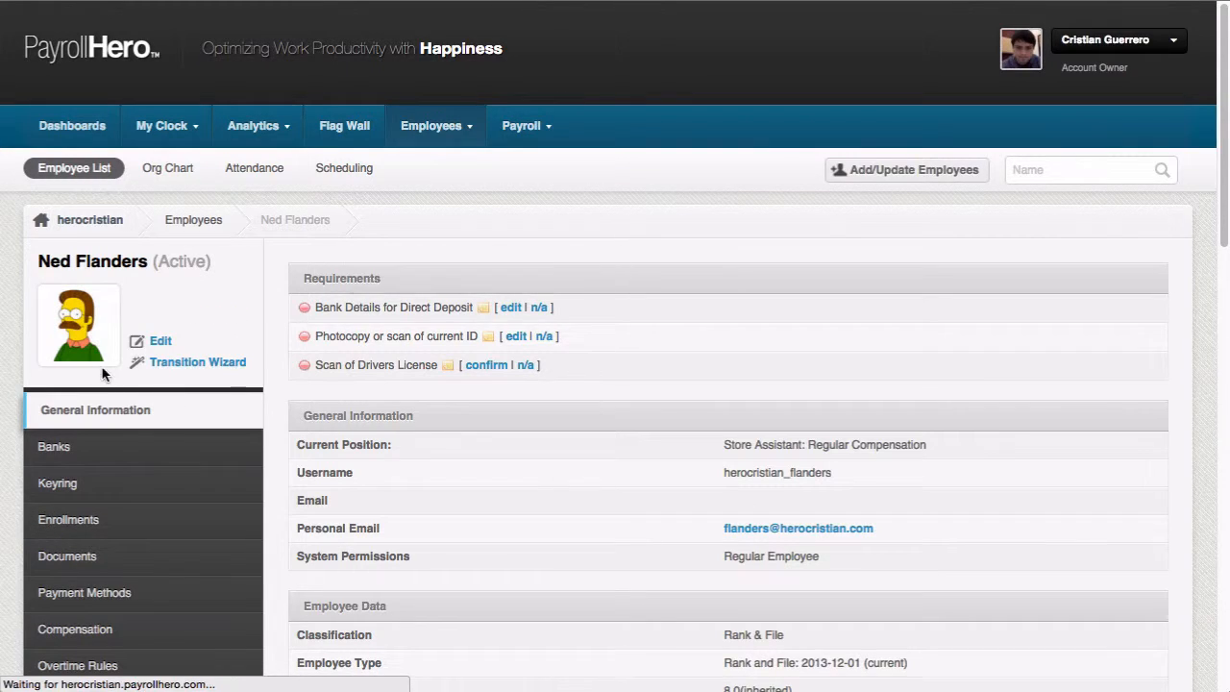
scroll(177, 471, down, 7)
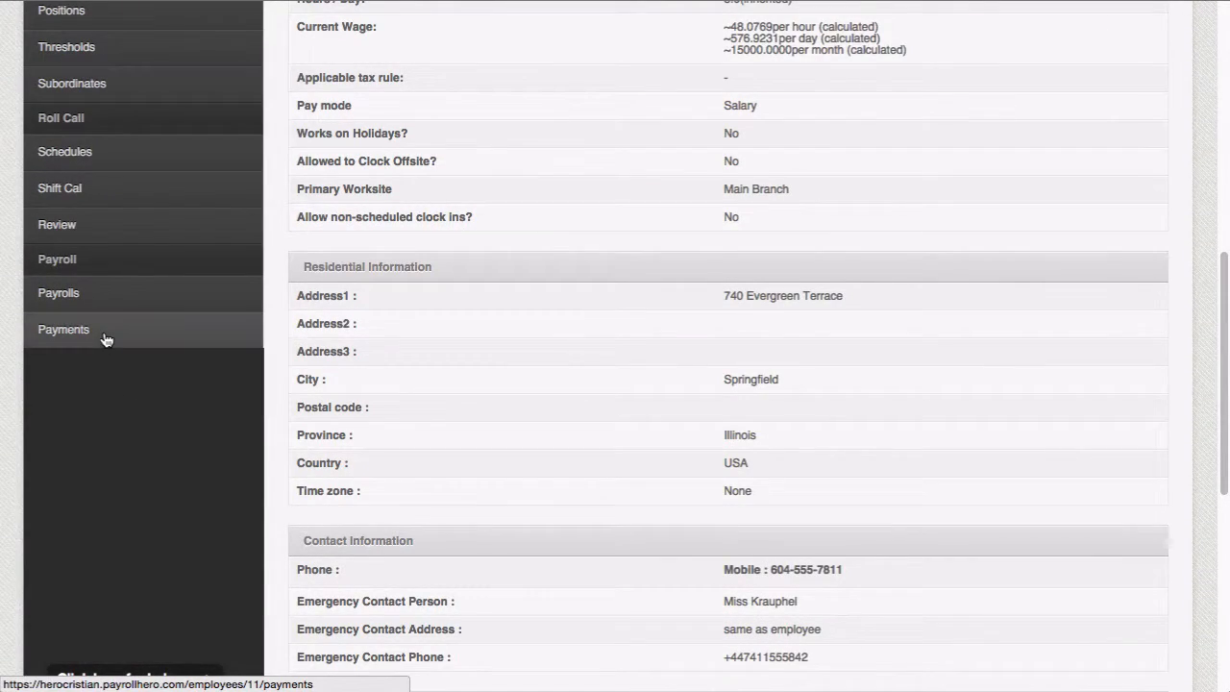
click(106, 340)
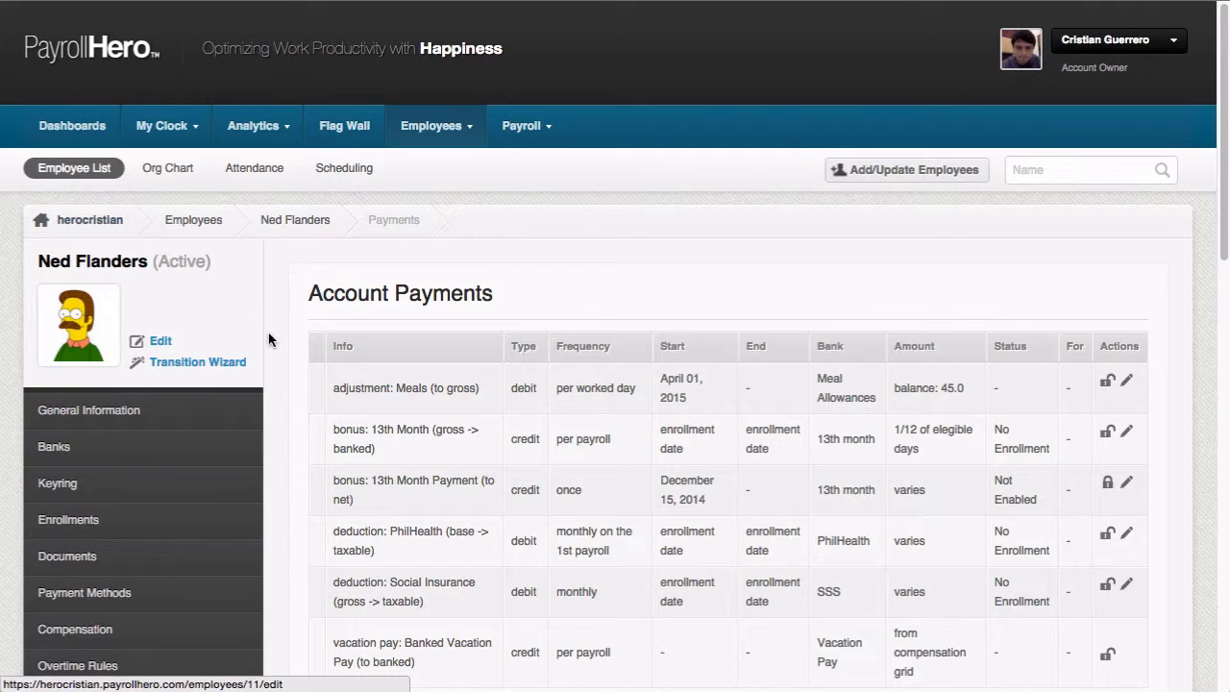
- Compare the Service Charge entry under Employee Payments with the amount and start date in row 14 of the spreadsheet
scroll(279, 346, down, 2)
scroll(285, 356, down, 4)
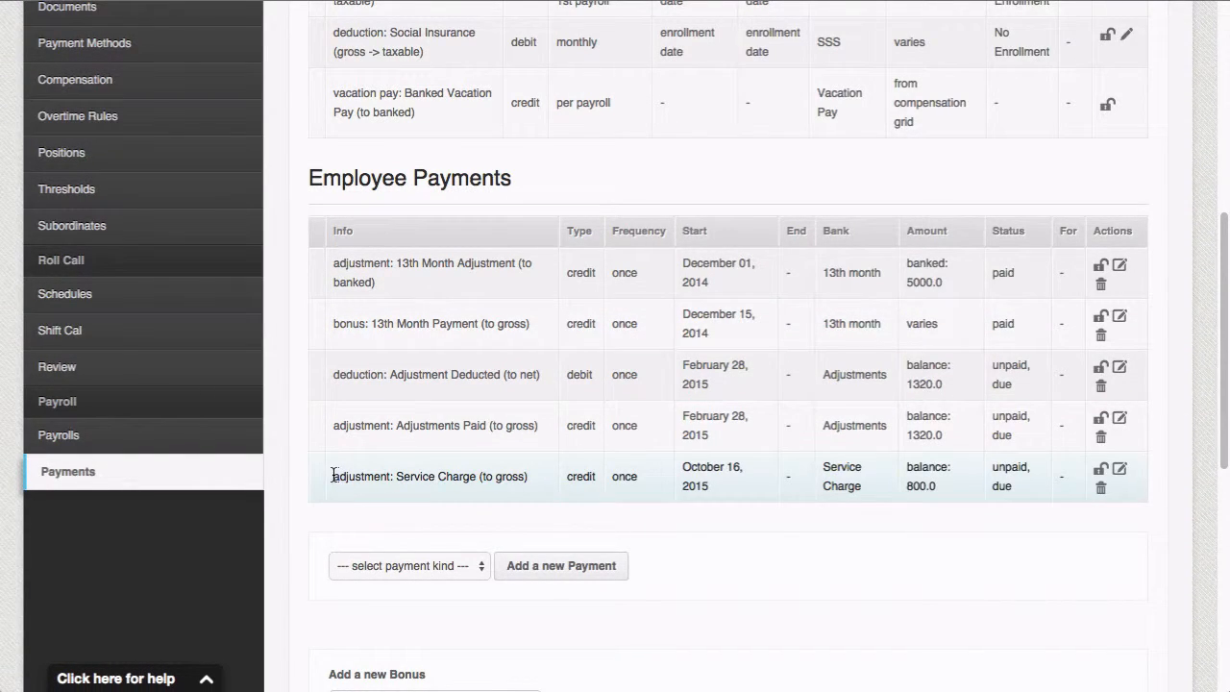
drag(334, 476, 536, 474)
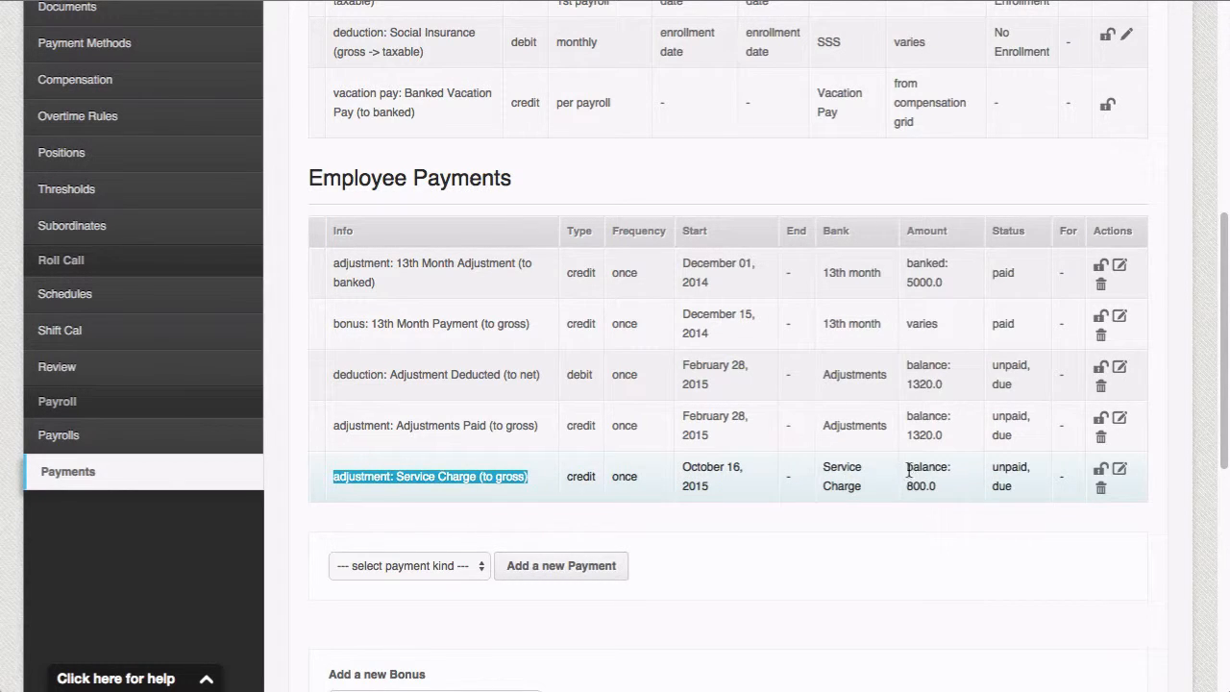
drag(909, 470, 949, 486)
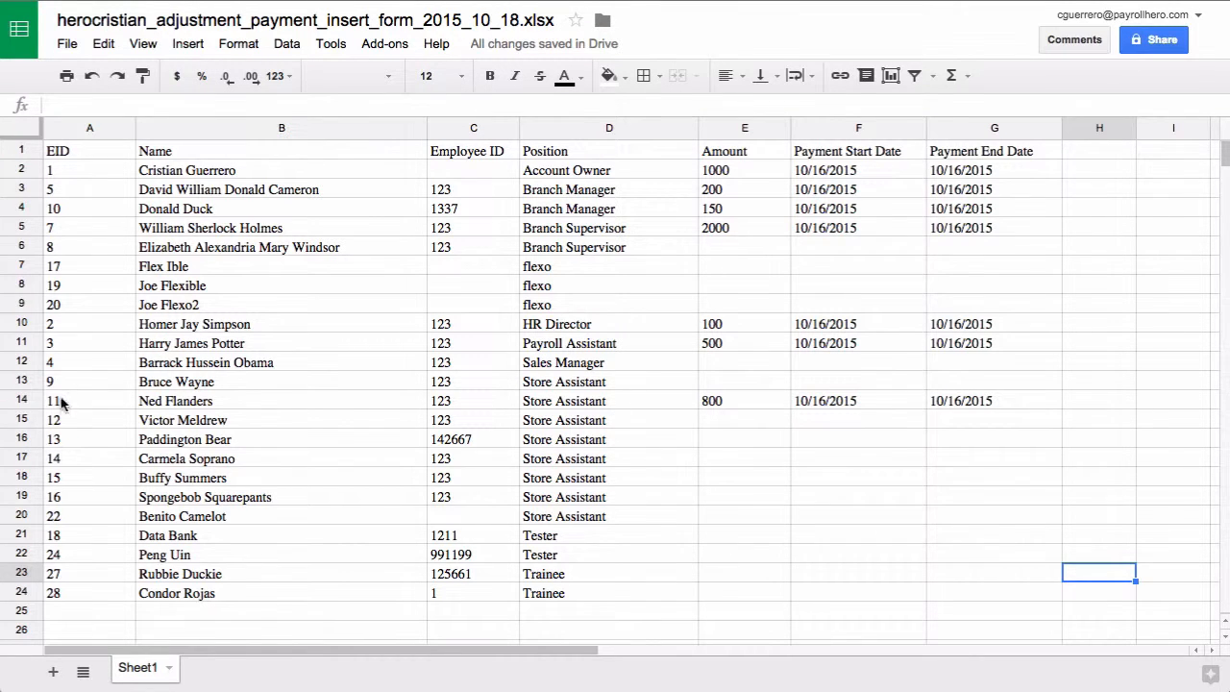
drag(60, 403, 913, 406)
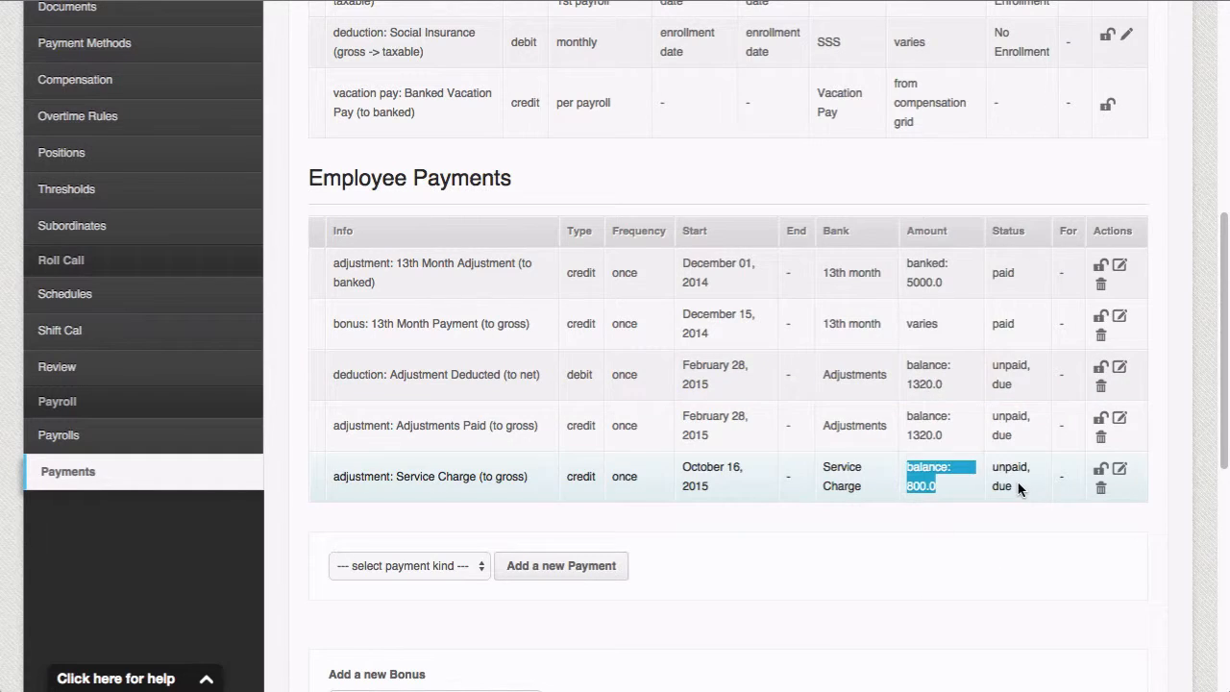
click(1020, 490)
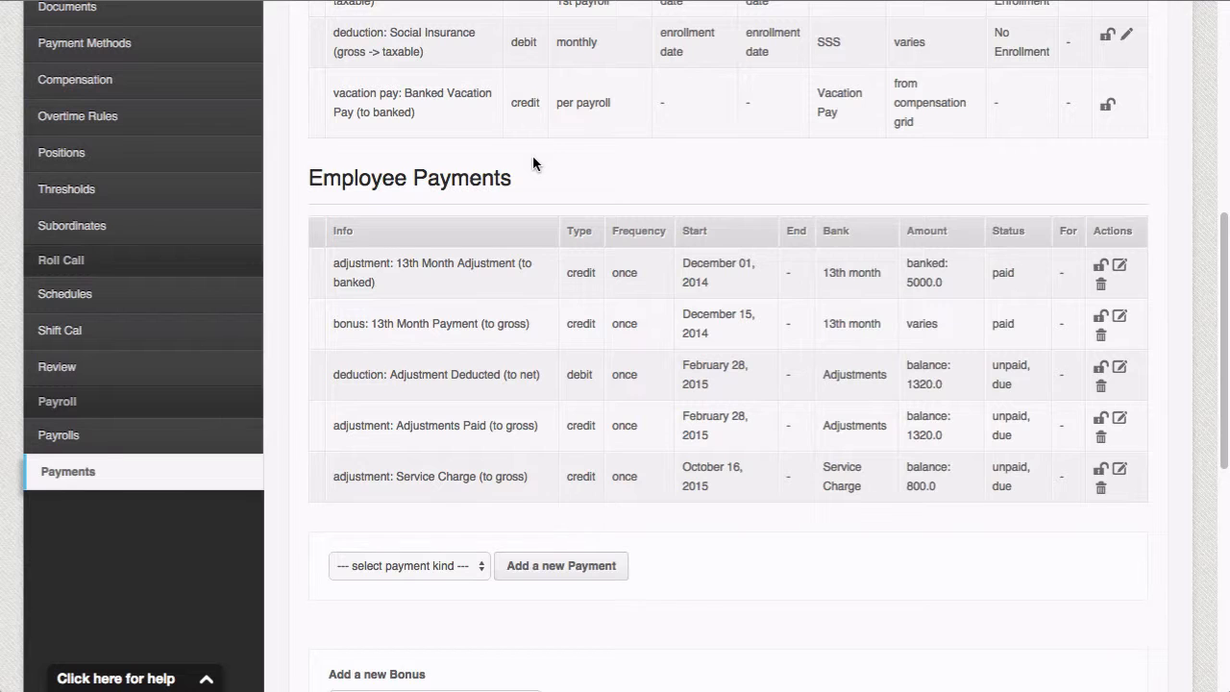
- Reopen the Multi Insert Tool and select Payment Create as the update type with the Service Charge template
scroll(533, 154, up, 6)
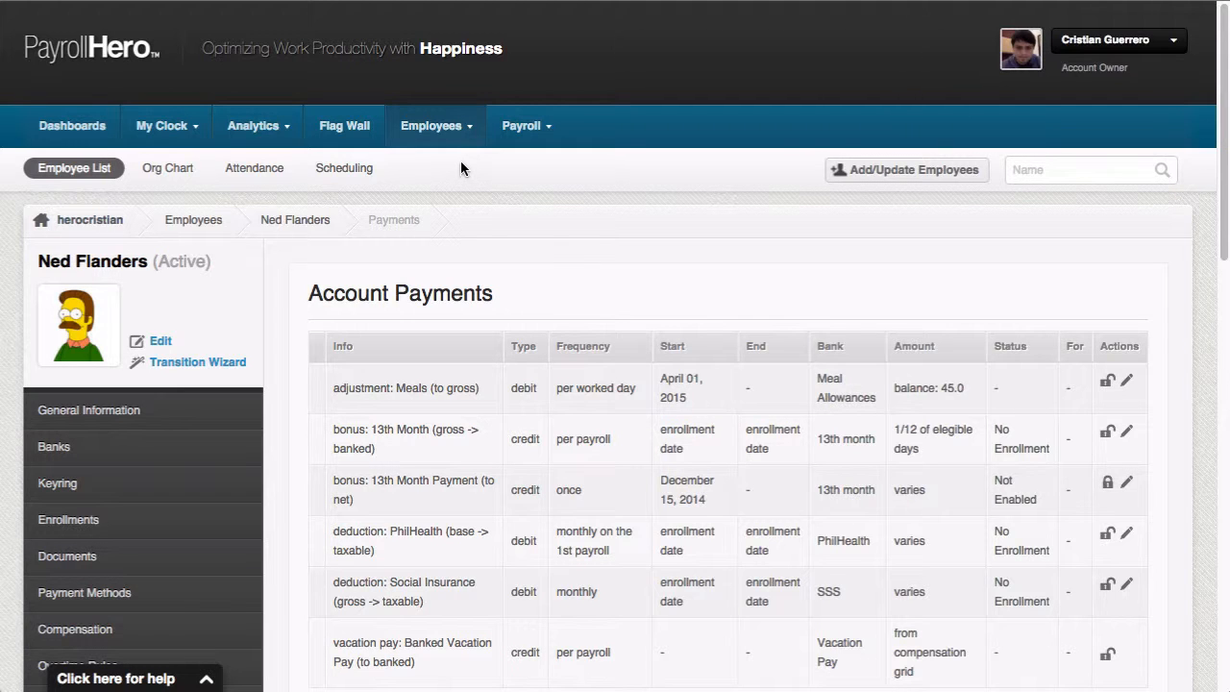
click(893, 170)
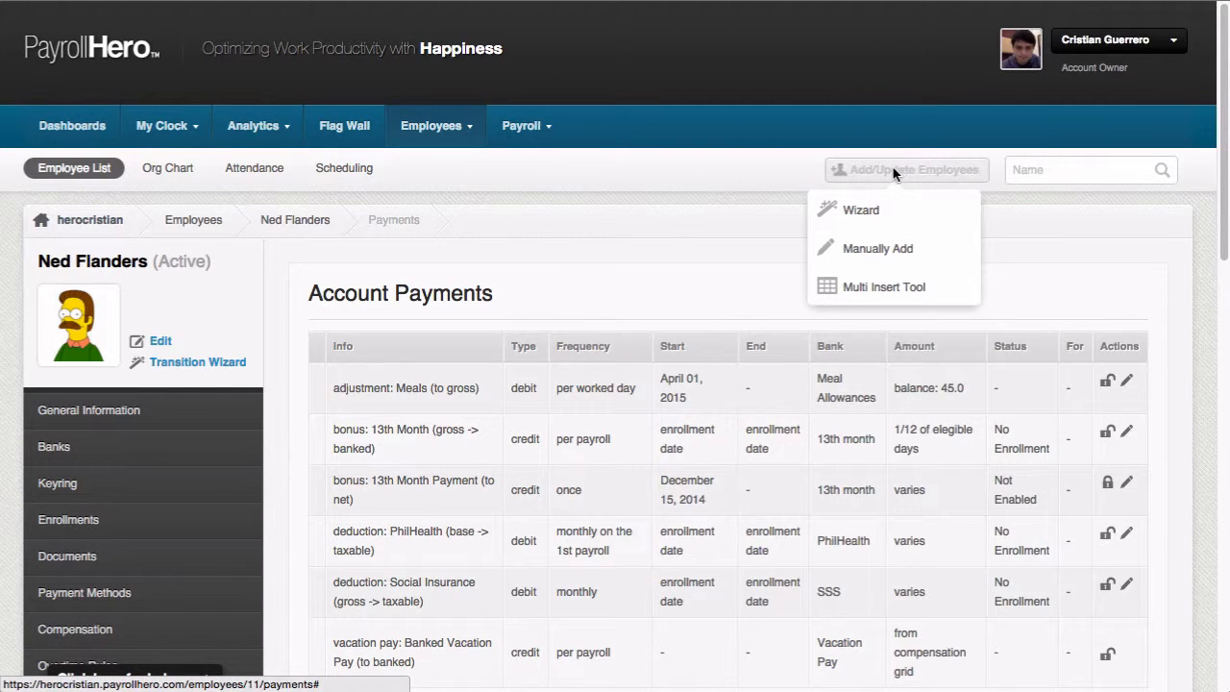
click(867, 283)
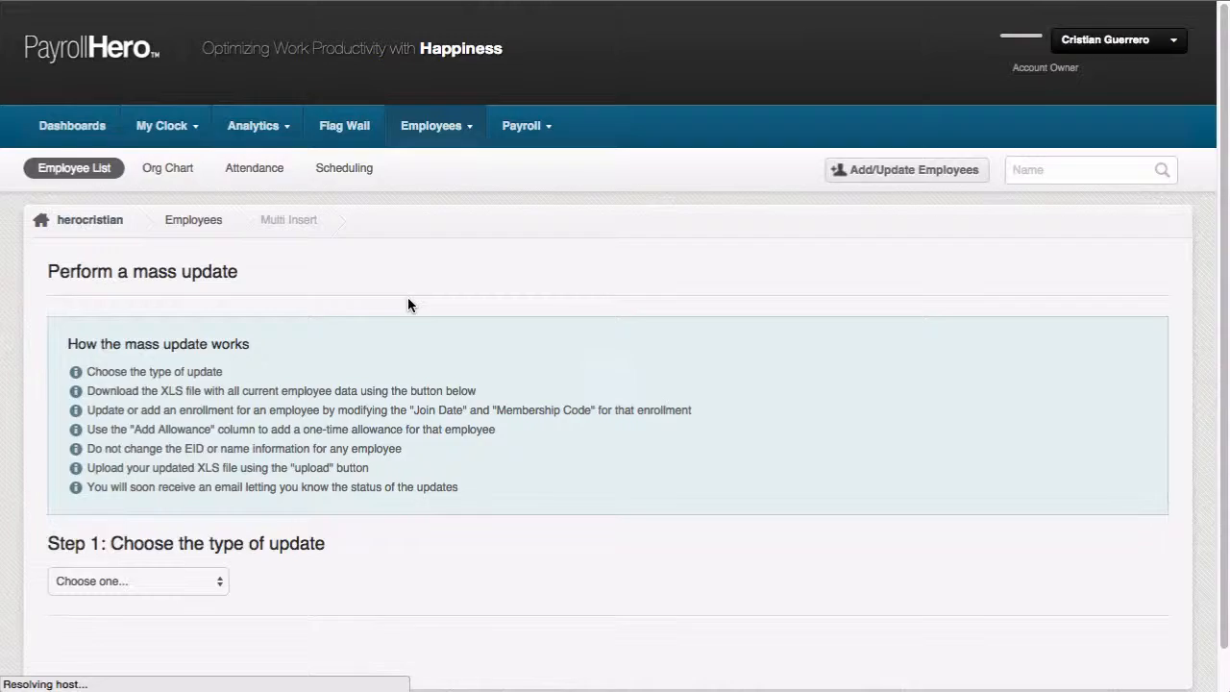
click(184, 580)
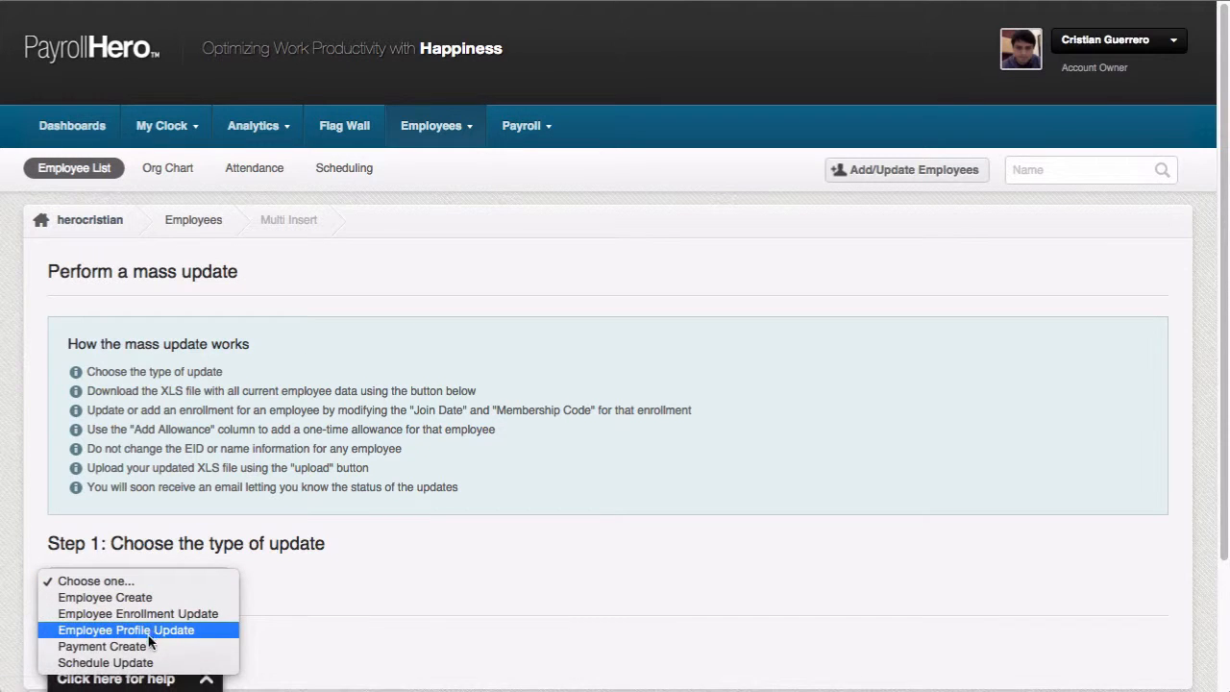
click(185, 646)
scroll(246, 563, down, 5)
click(149, 462)
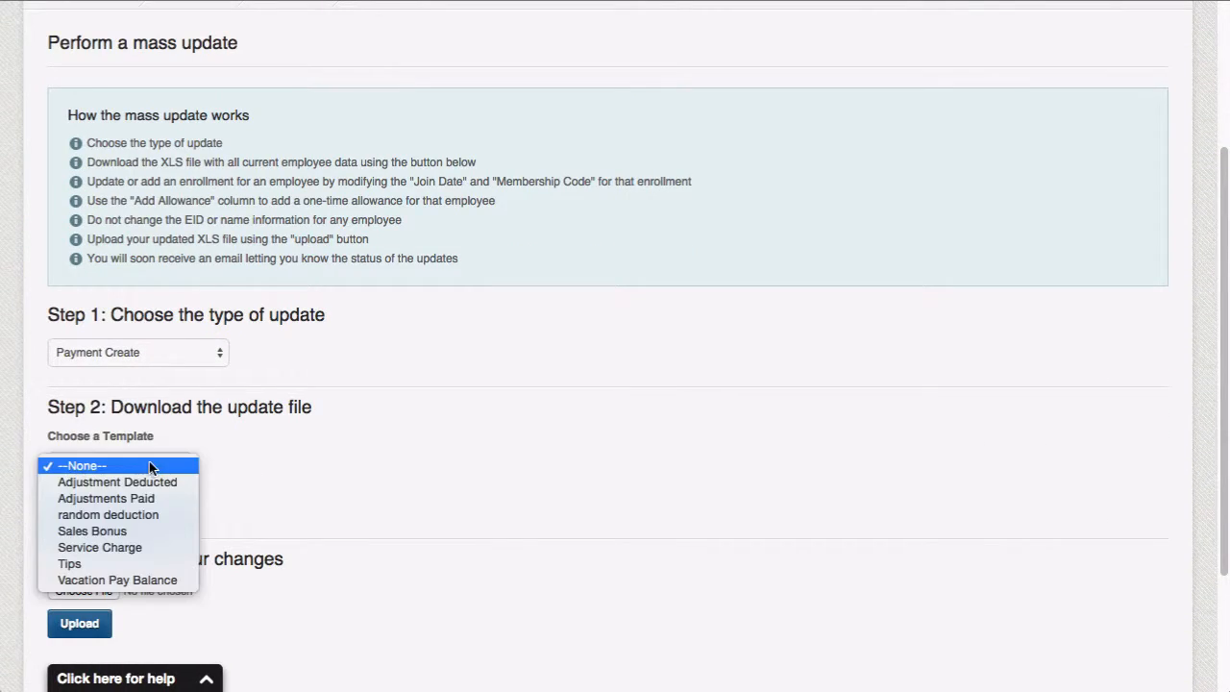
click(144, 547)
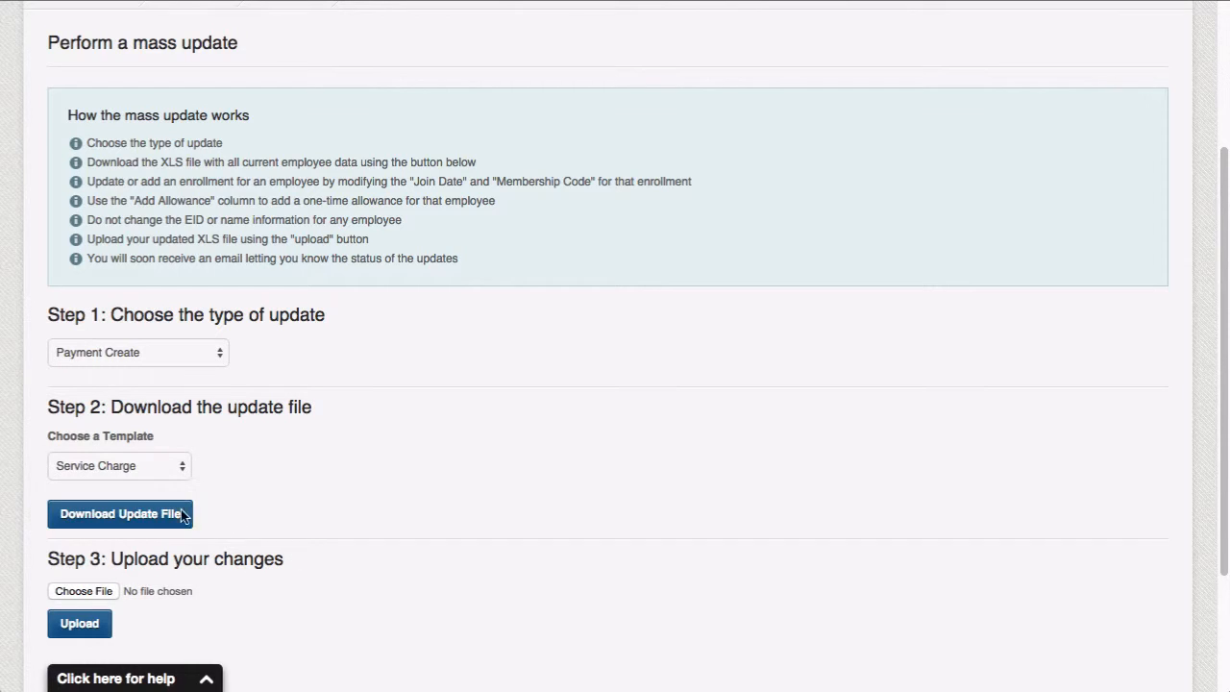